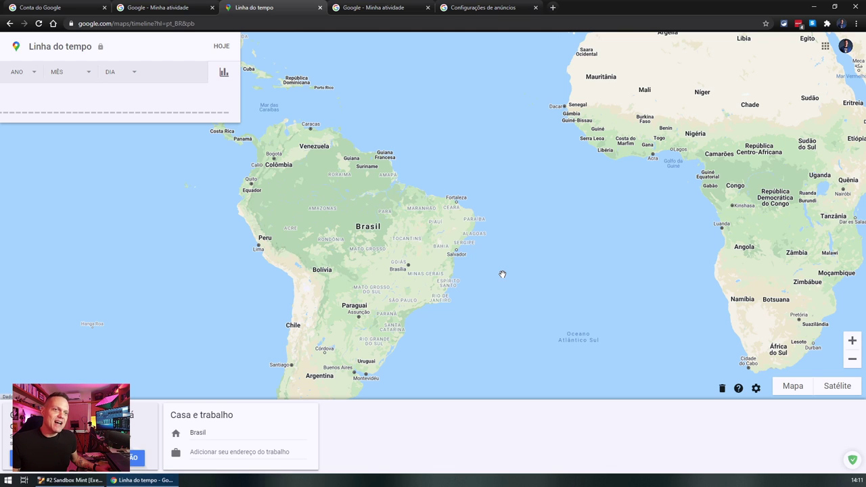
Permanently delete the entire Google Maps location history, then go to the YouTube activity controls.
click(722, 389)
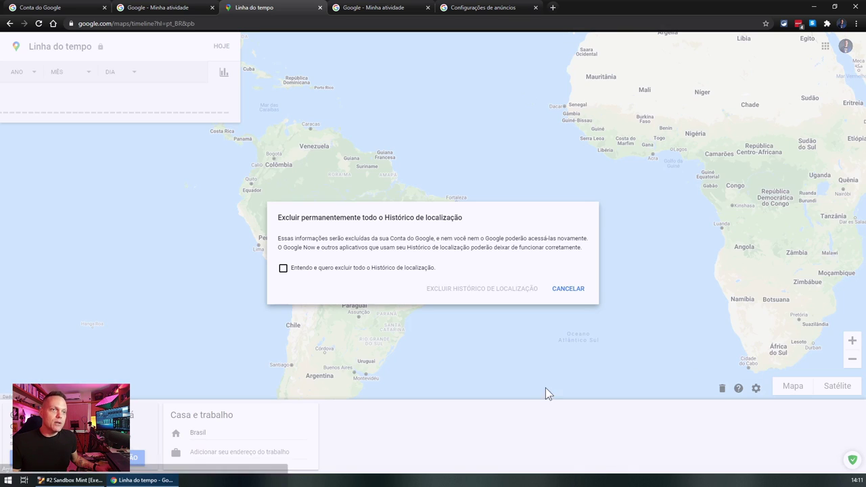
click(282, 268)
click(487, 294)
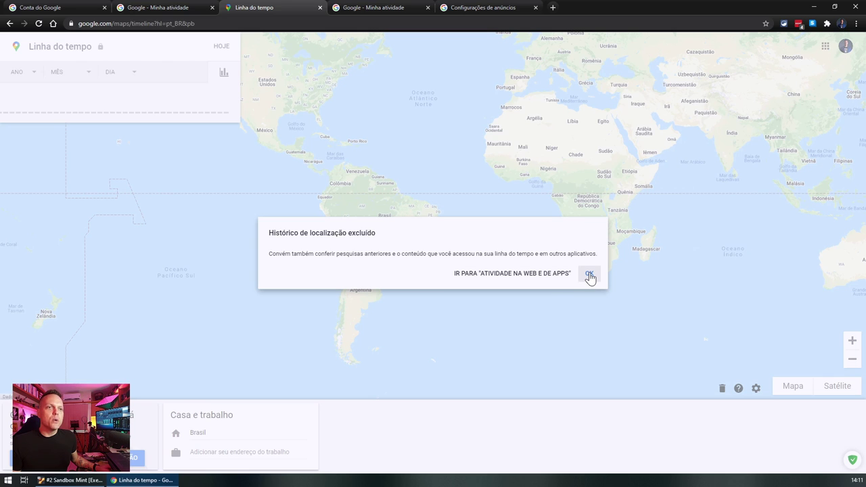
click(359, 8)
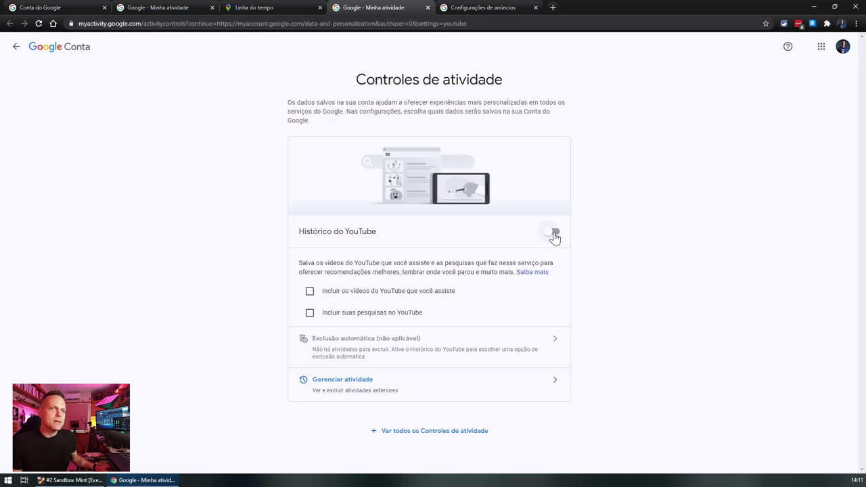
Delete YouTube activity for 'Todo o período' in My Activity, then switch to the ad settings tab.
click(482, 386)
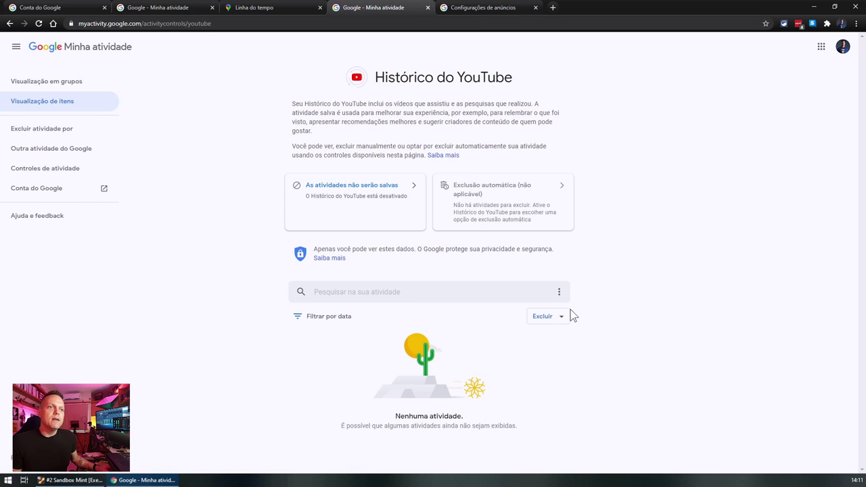
click(556, 317)
click(394, 260)
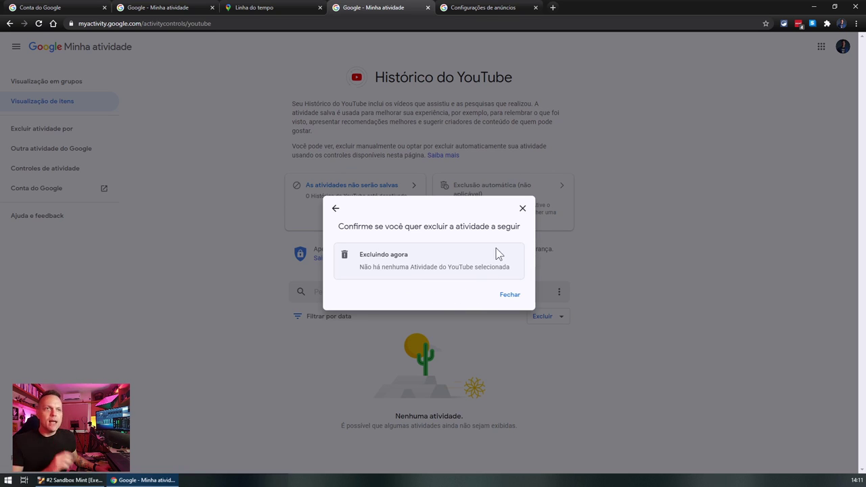
click(464, 14)
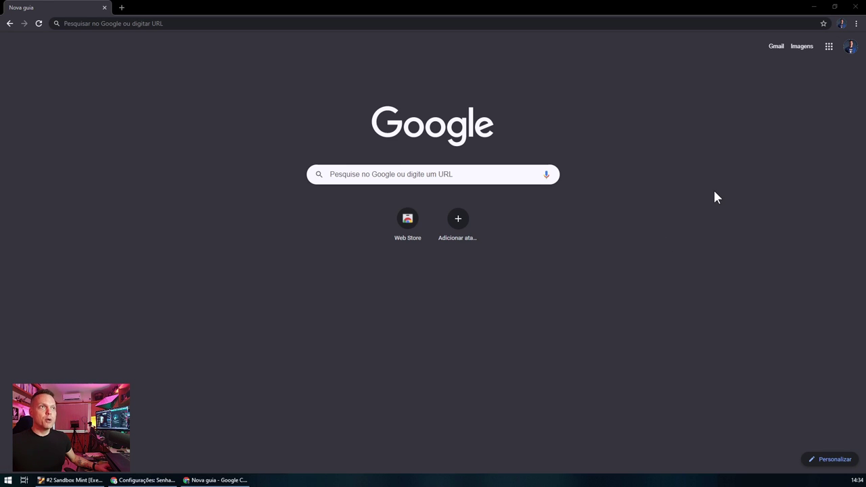
Go to Serviços do Google e de sincronização in Chrome settings and open Revisar seus dados sincronizados.
click(857, 24)
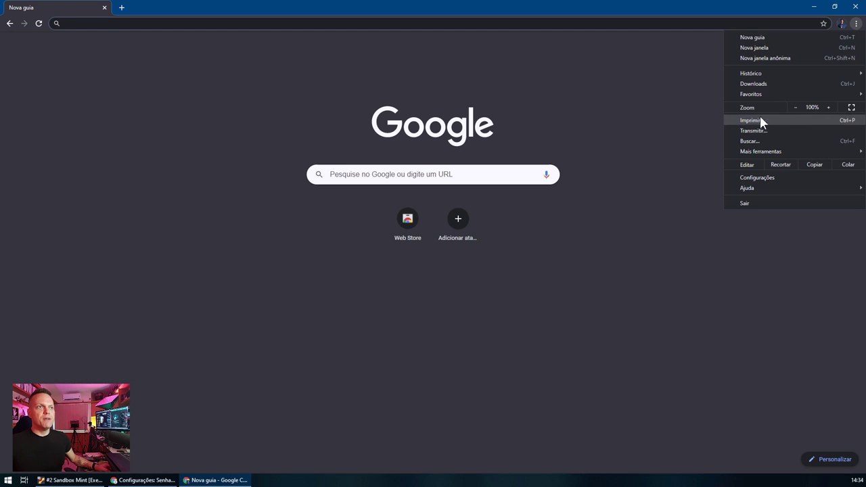
click(758, 178)
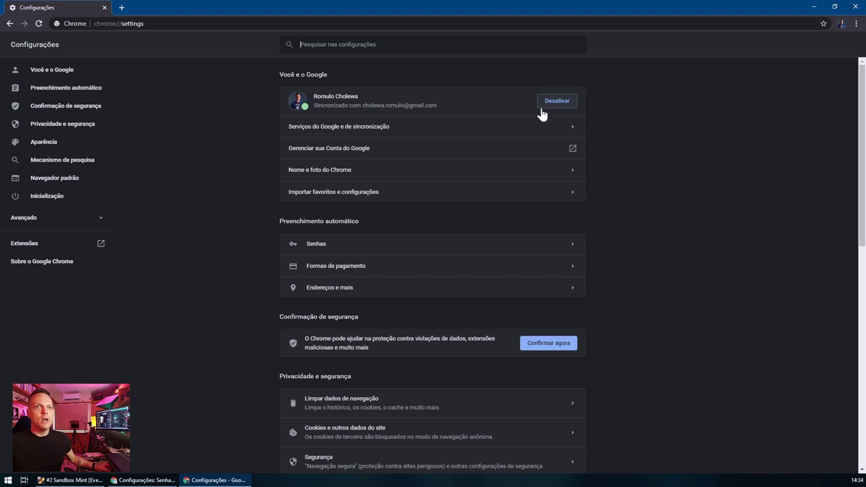
click(341, 128)
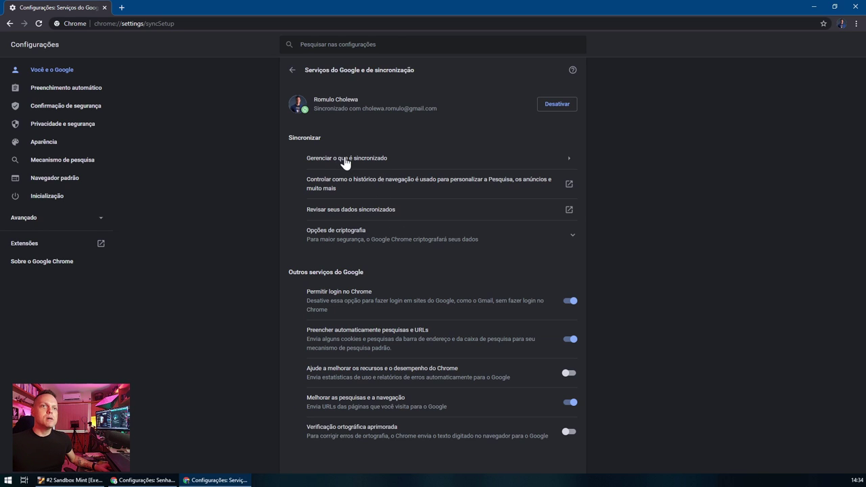
click(350, 210)
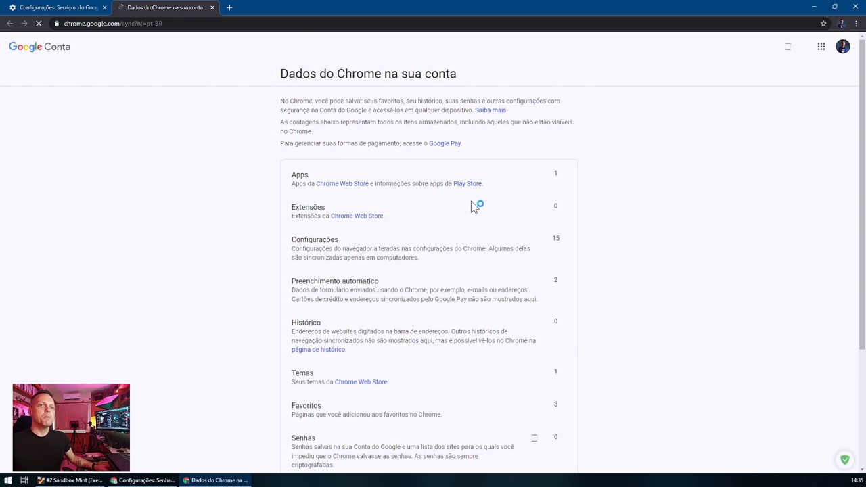
Scroll through the synced Chrome data counts, then return to the sync settings tab.
scroll(471, 207, down, 2)
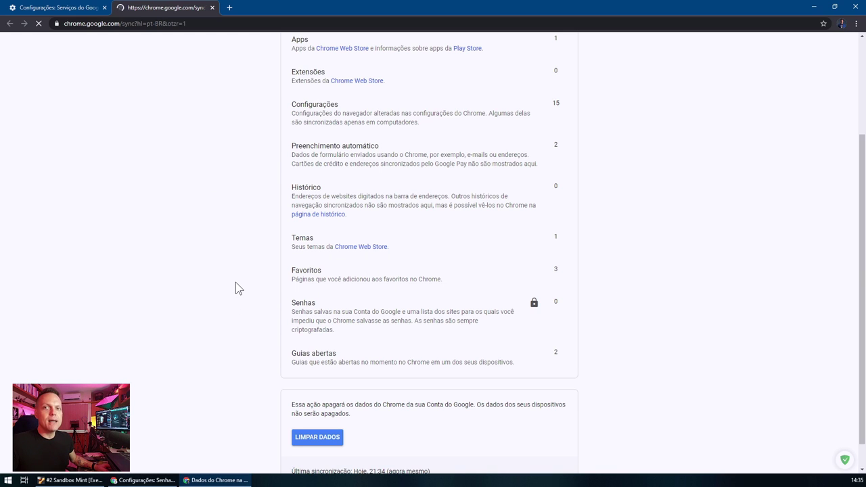
scroll(235, 288, down, 3)
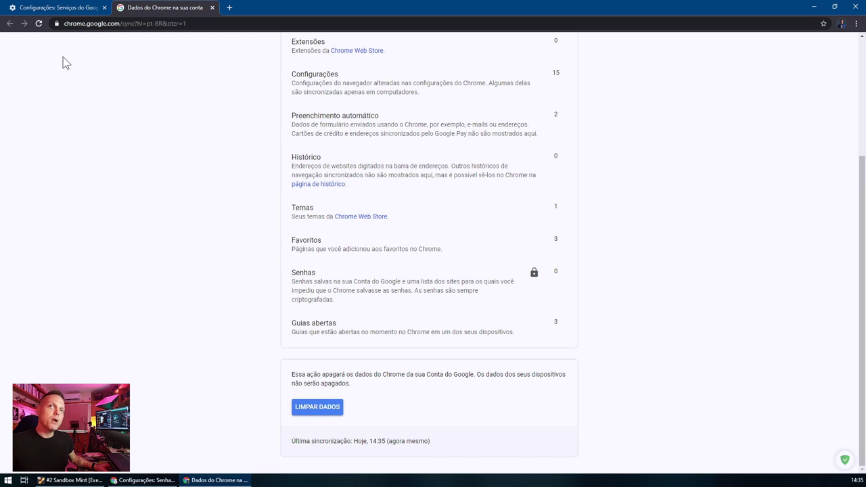
click(56, 9)
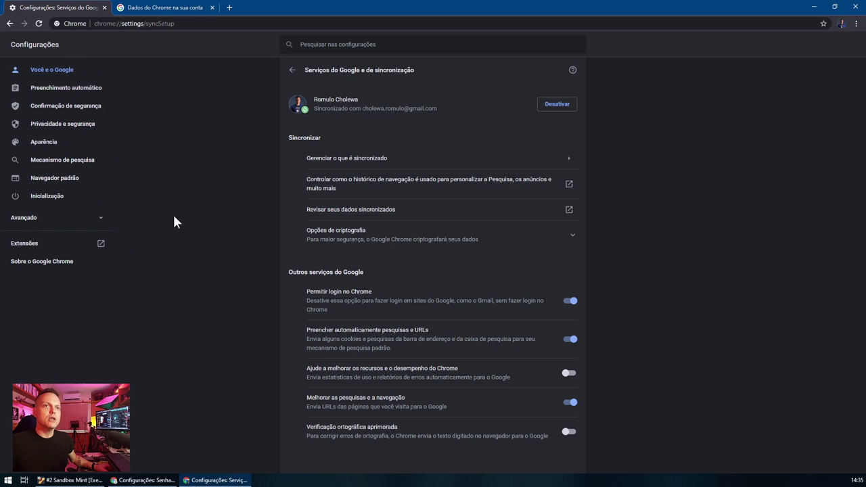
Choose Personalizar sincronização and stop syncing Apps, Favoritos, Extensões, Histórico and Configurações.
click(358, 163)
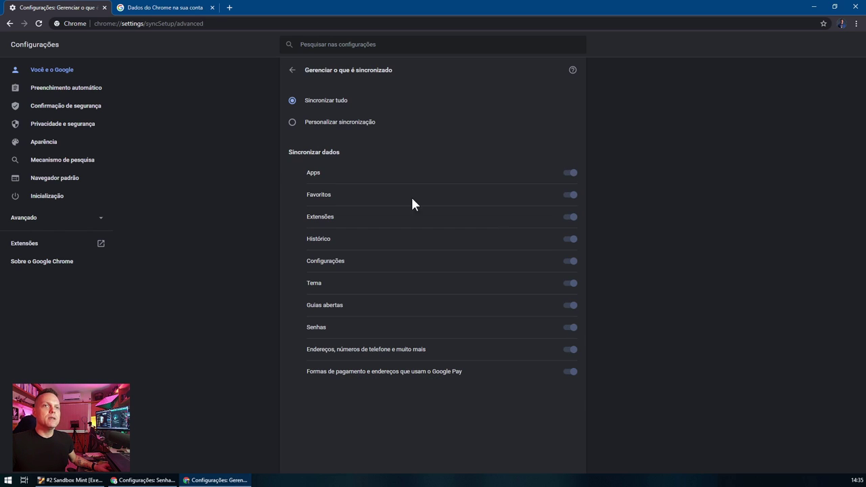
click(359, 124)
click(574, 176)
click(572, 196)
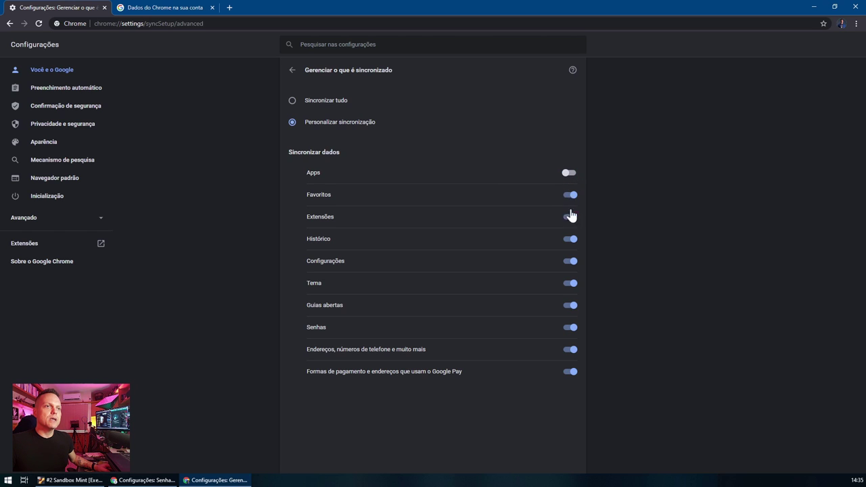
click(569, 217)
click(569, 240)
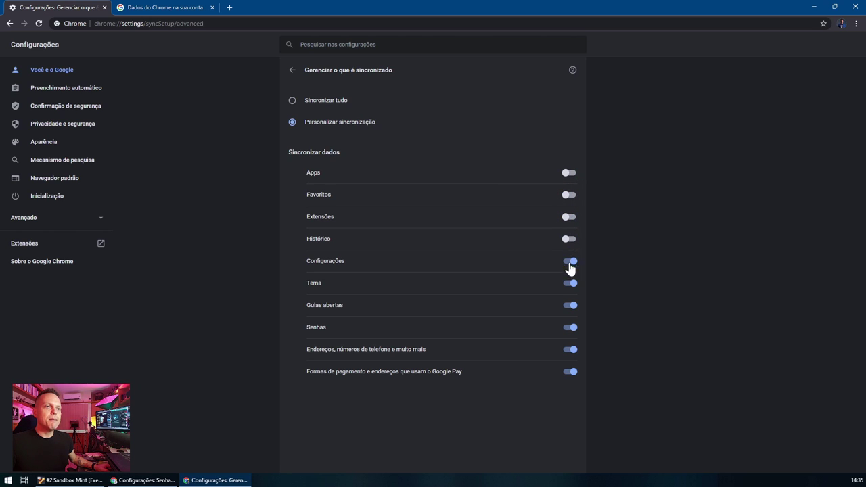
click(571, 264)
Stop syncing Tema, Guias abertas, Senhas, addresses and payment methods, then return to the overview.
click(572, 291)
click(570, 306)
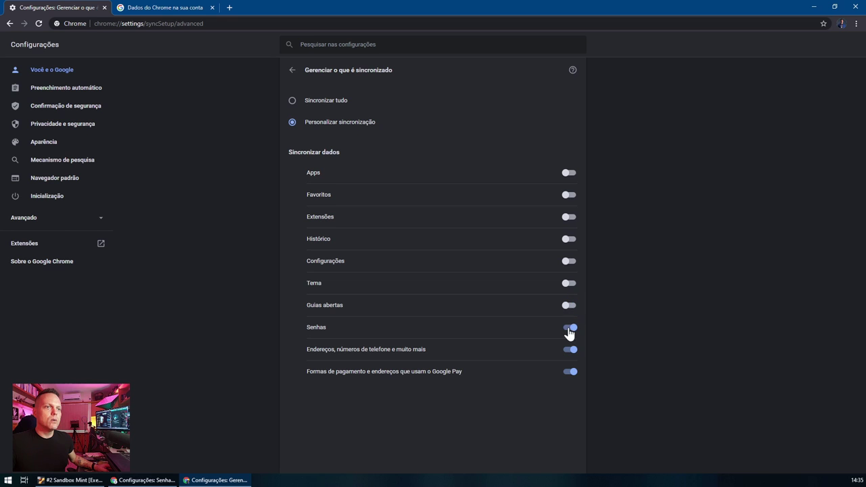
click(570, 328)
click(571, 350)
click(569, 373)
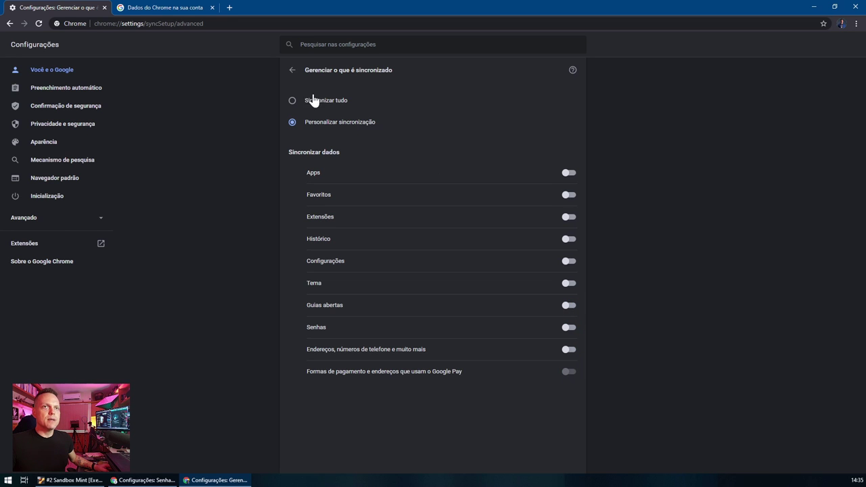
click(290, 70)
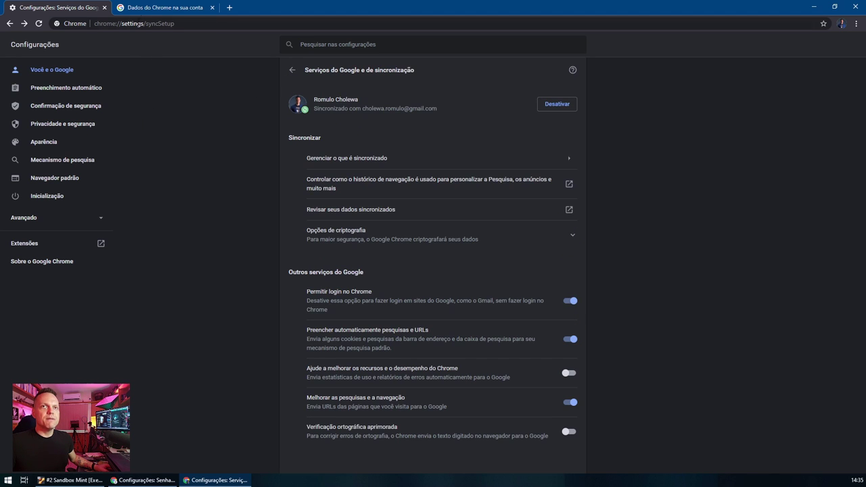
click(144, 9)
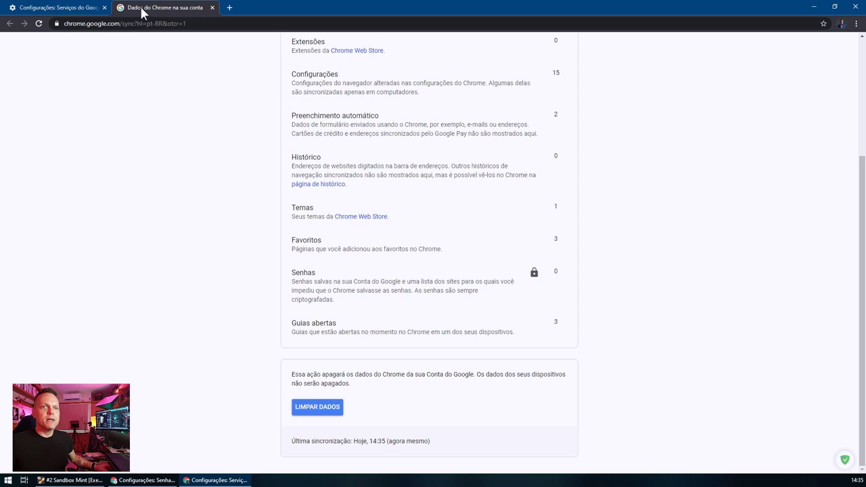
Clear all synced Chrome data from the Google account and return to the sync settings tab.
click(318, 408)
click(484, 292)
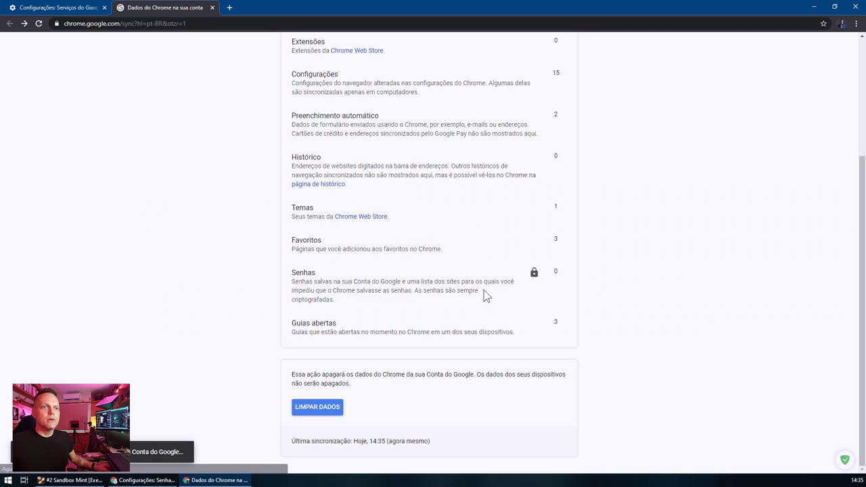
click(57, 10)
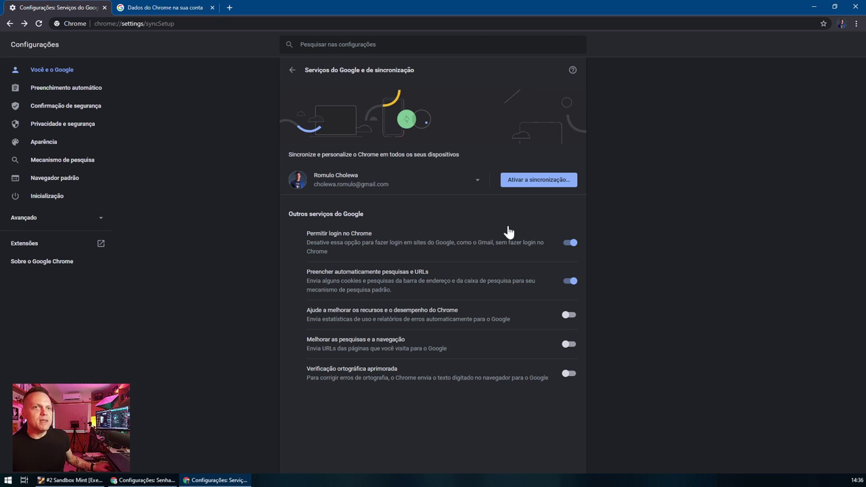
Disable 'Permitir login no Chrome', restart Chrome, close the sync data tab and load google.com.
click(569, 245)
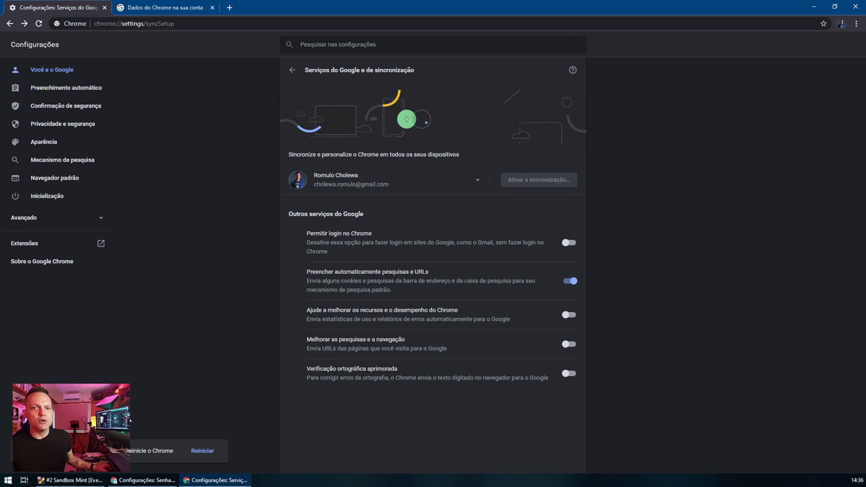
click(206, 450)
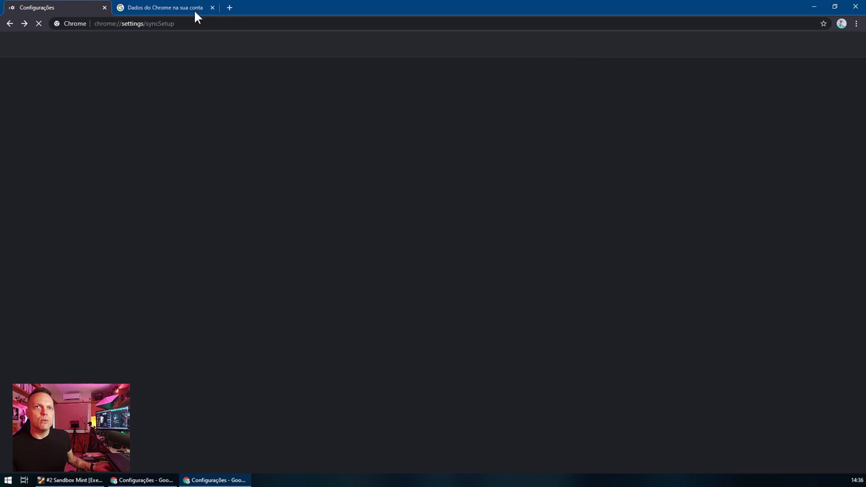
click(212, 8)
click(209, 22)
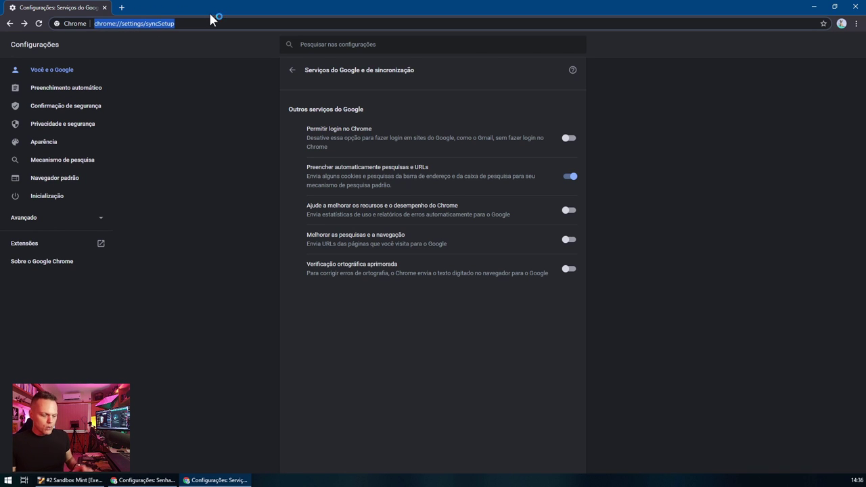
text(google.com)
key(Return)
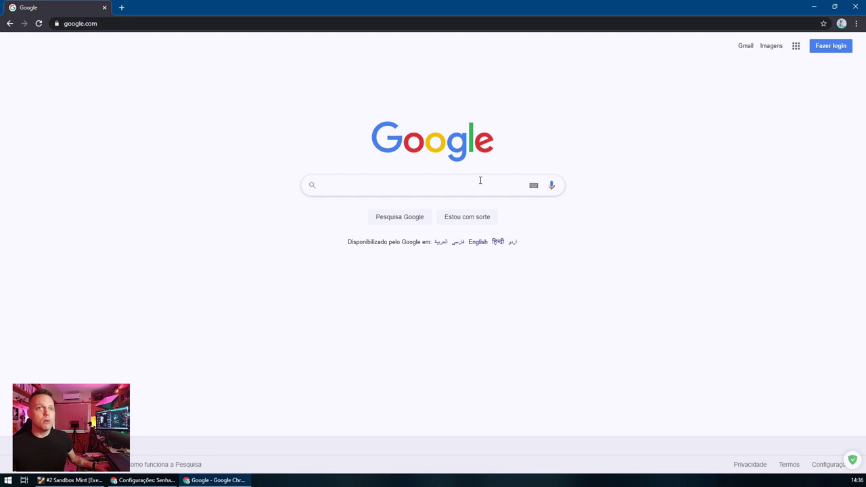
Search Google for your own full name, correcting a typo along the way.
text(romulo chj)
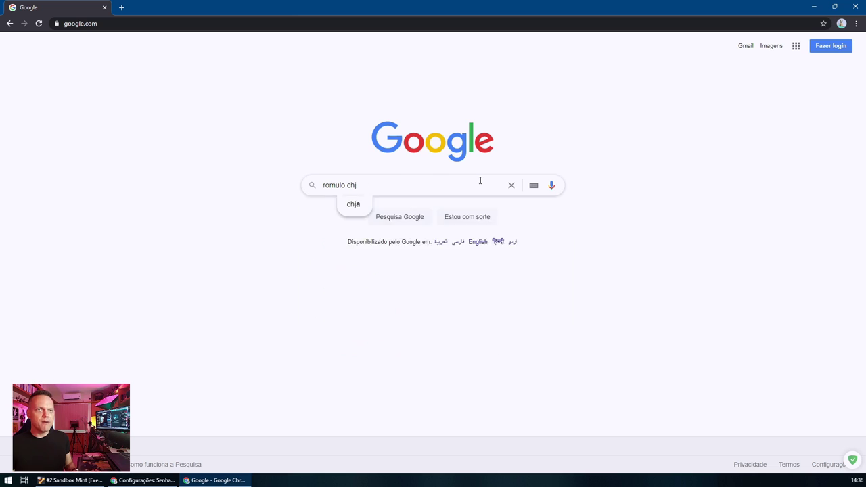
key(BackSpace)
text(olewa)
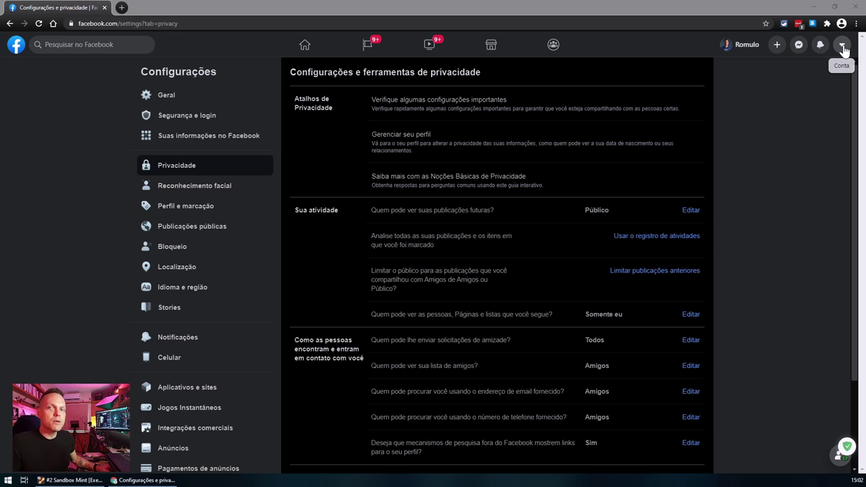
Open the Facebook account menu and its Configurações e privacidade options, then close the menu.
click(843, 49)
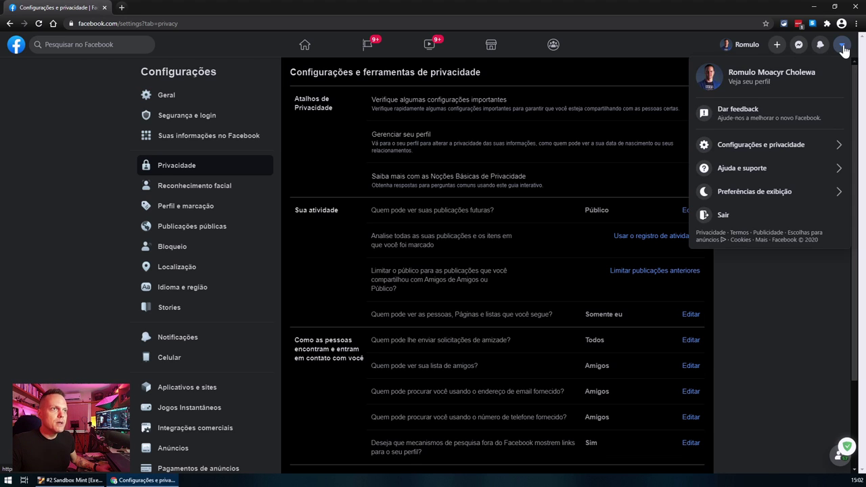
click(734, 144)
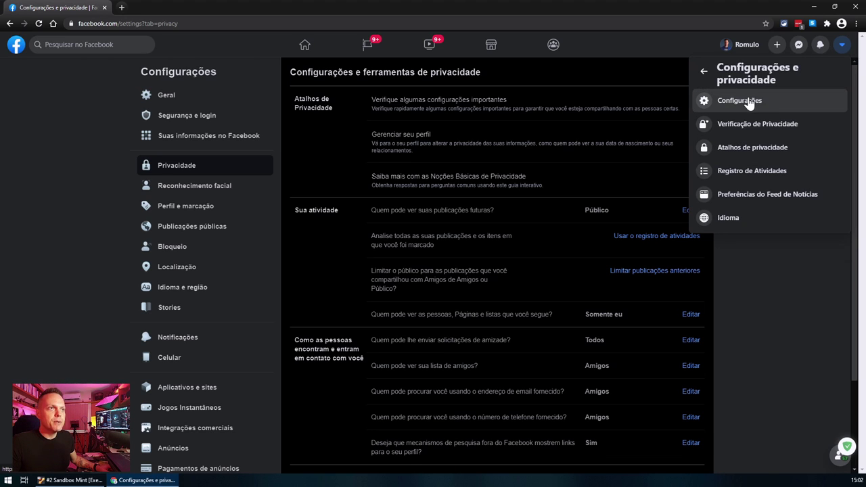
click(776, 320)
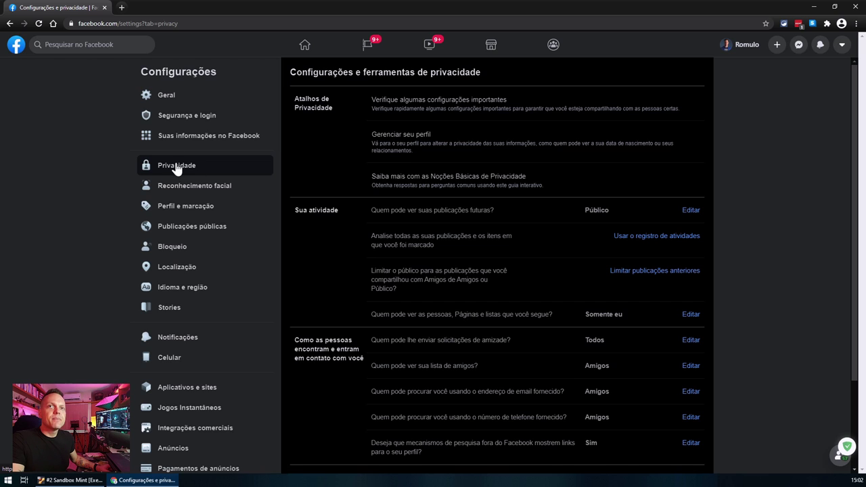
click(180, 169)
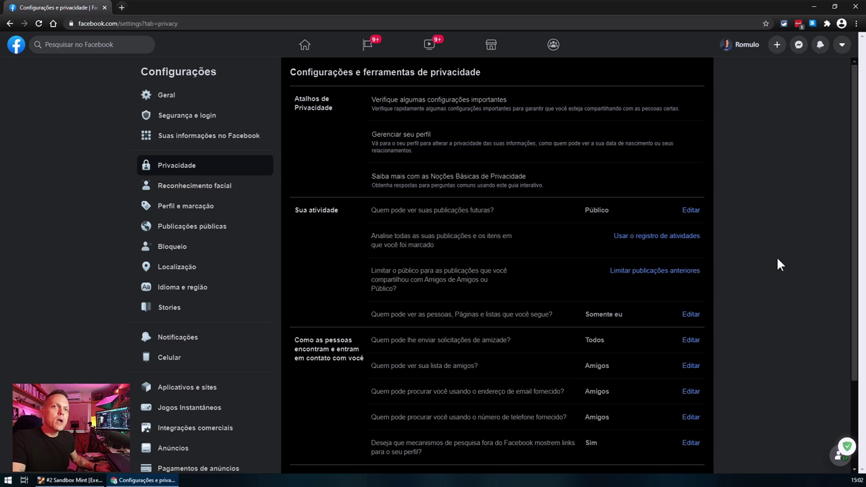
scroll(778, 259, down, 1)
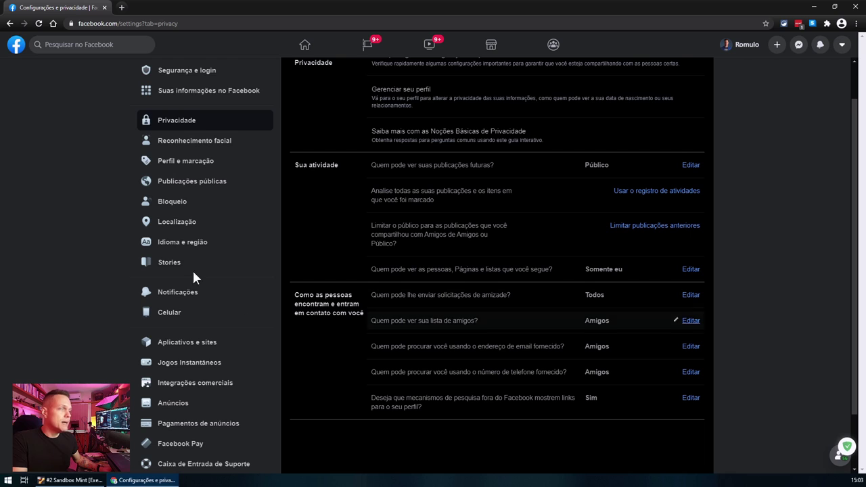
Open Reconhecimento facial settings and confirm recognition in photos and videos is set to Não.
click(182, 148)
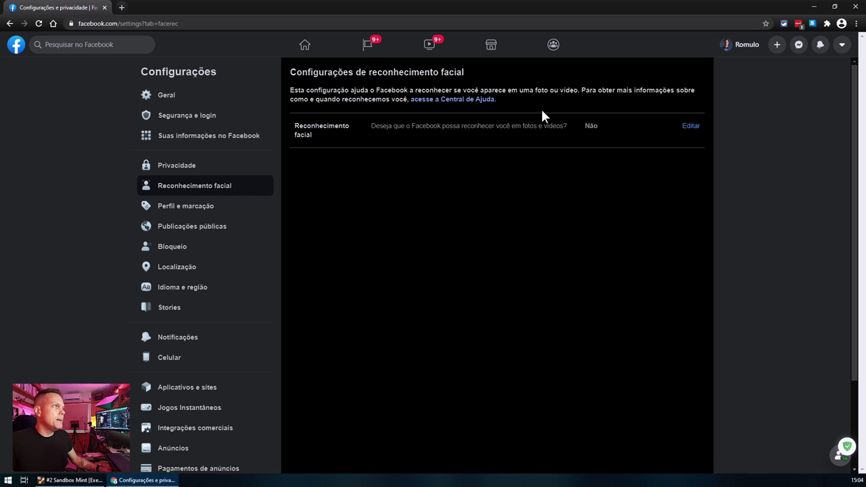
Open Localização and confirm 'Histórico de localização' for mobile devices is Desativado.
click(170, 272)
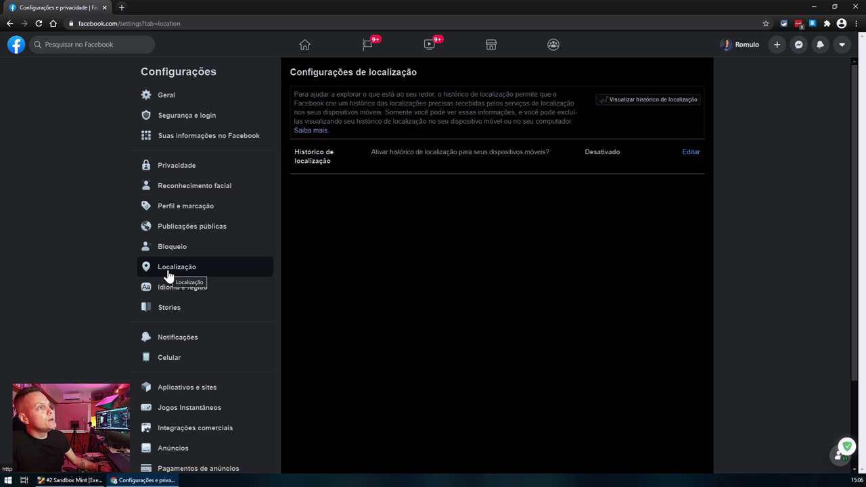
Open 'Aplicativos e sites' and confirm no active apps and 'Aplicativos, sites e jogos' Desativado.
click(210, 389)
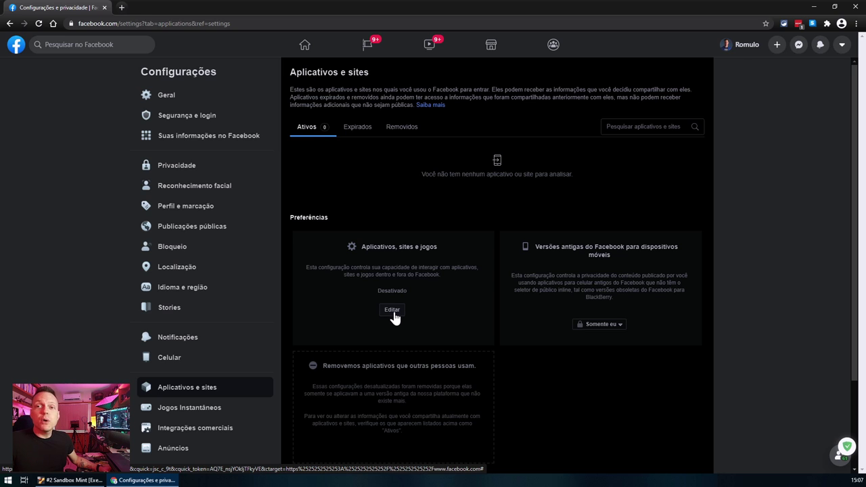
scroll(677, 363, down, 2)
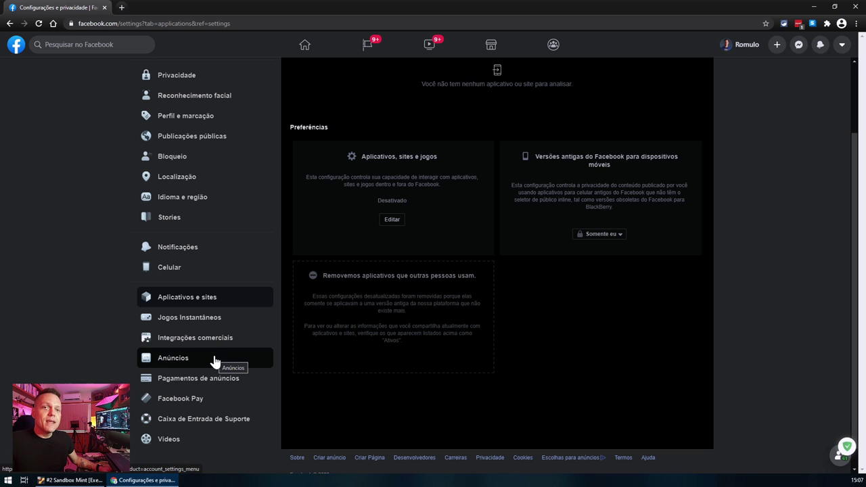
Go to Anúncios and show the 'Configurações de anúncio' section of Preferências de anúncios.
click(214, 359)
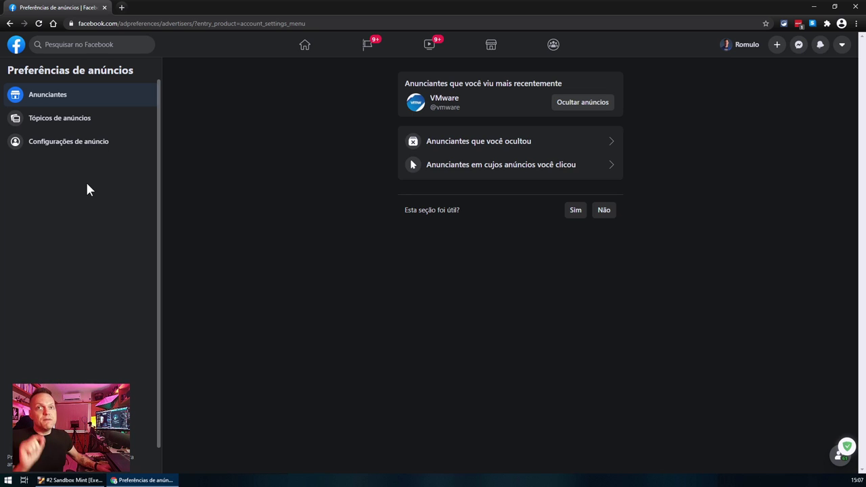
click(79, 149)
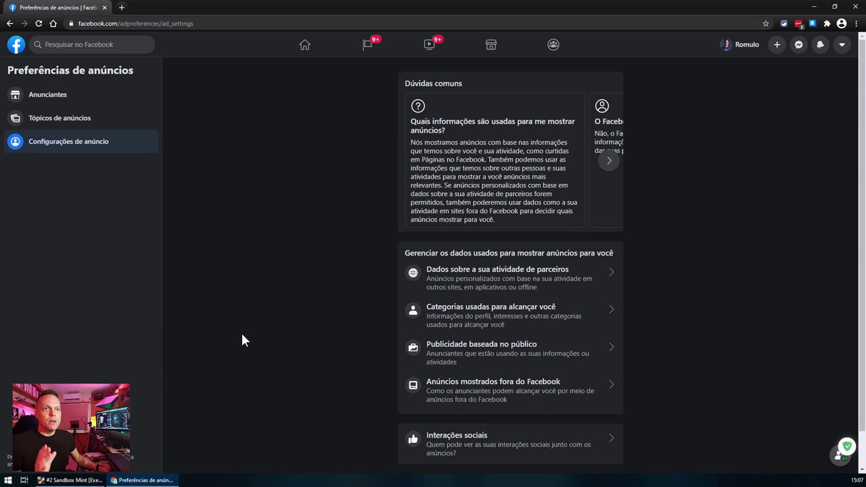
Check the partner activity data settings, then open 'Categorias usadas para alcançar você'.
click(513, 277)
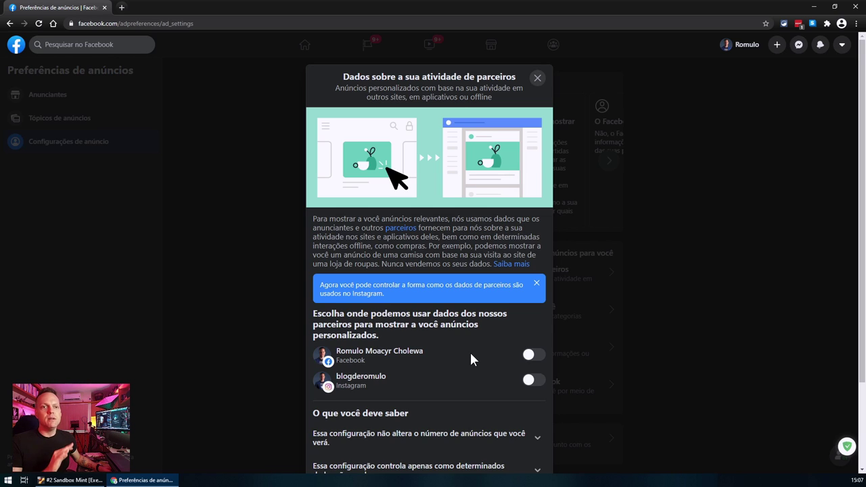
click(537, 78)
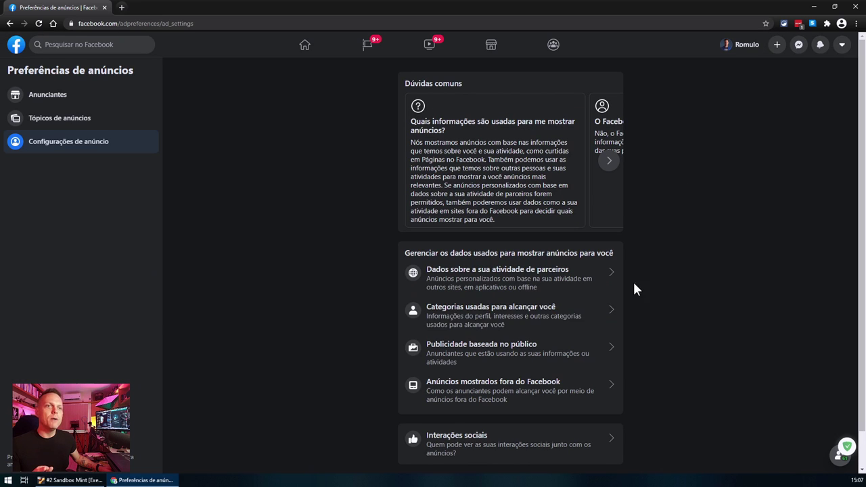
click(456, 320)
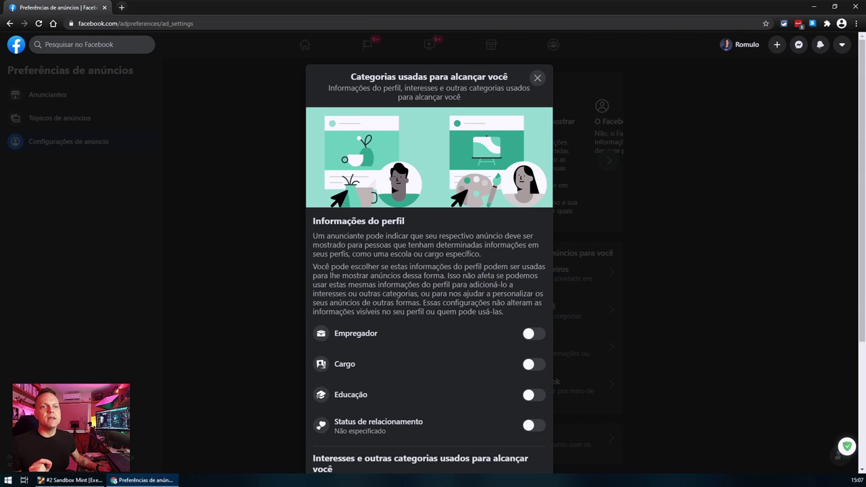
scroll(379, 392, down, 3)
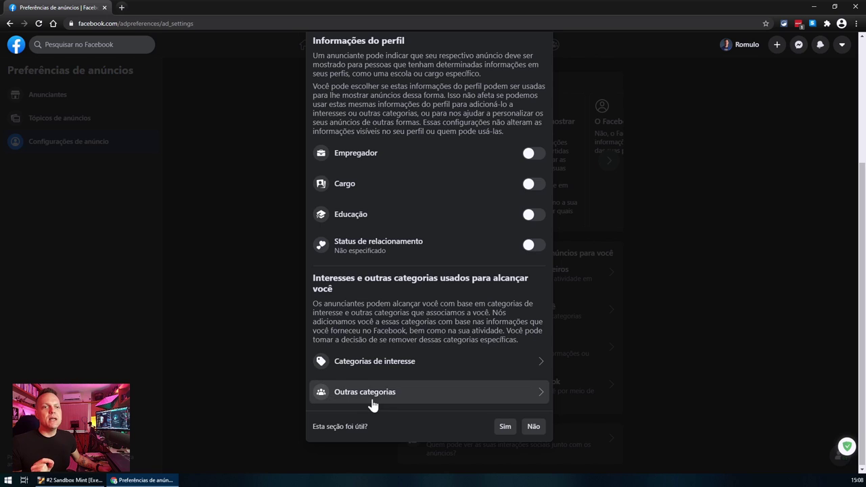
Browse every interest category under 'Ver todos os interesses', then return to the categories overview.
click(377, 363)
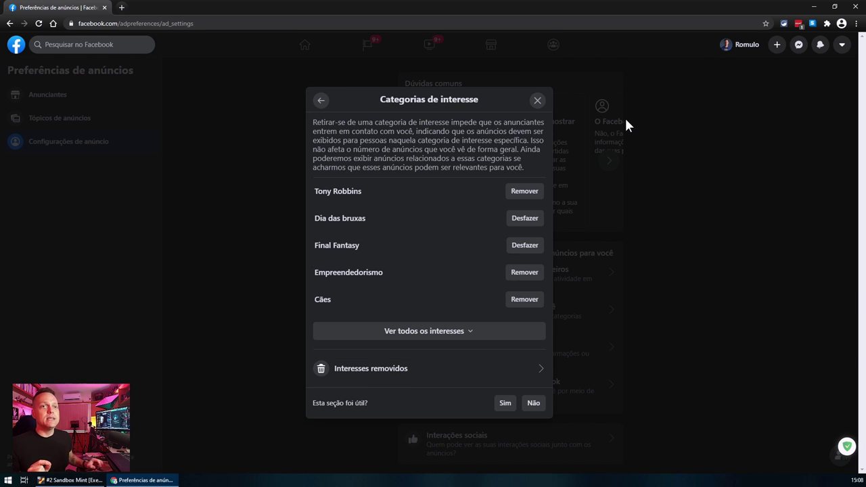
click(422, 333)
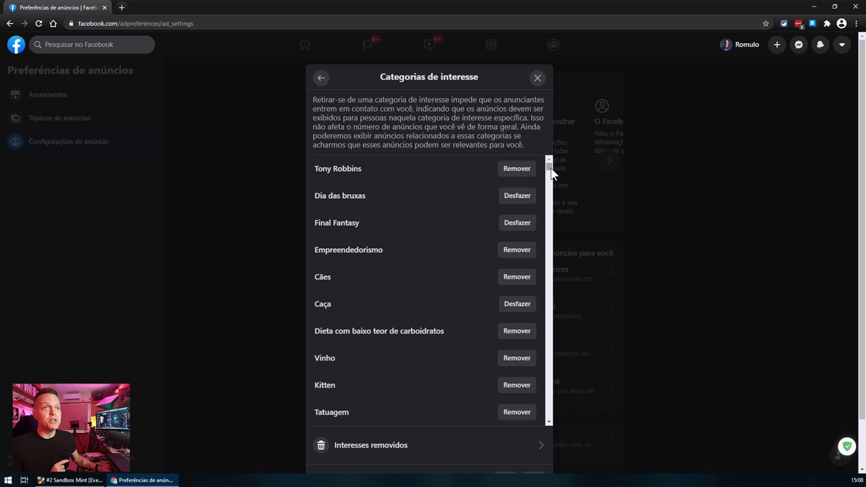
scroll(551, 174, down, 5)
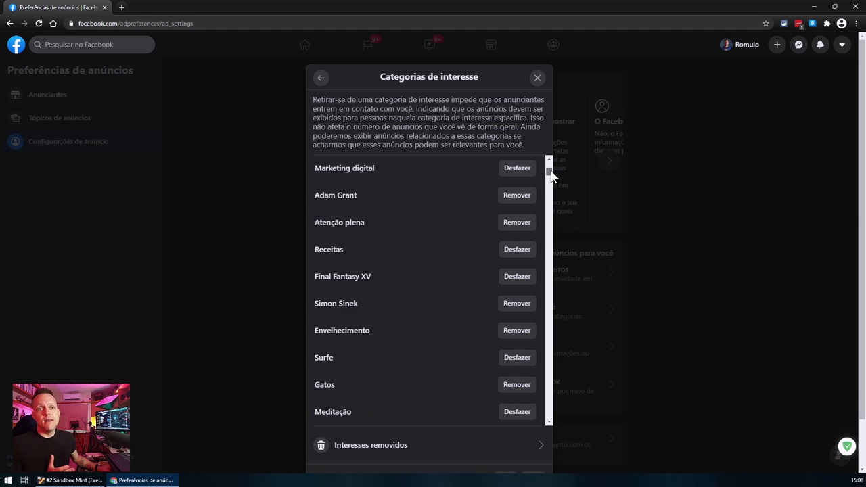
mouse_move(551, 174)
mouse_down()
mouse_move(549, 210)
mouse_move(547, 165)
mouse_up()
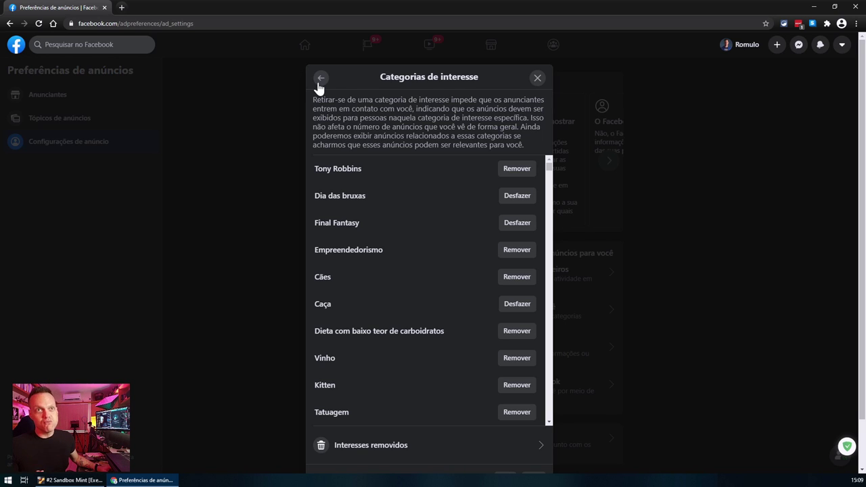
key(Escape)
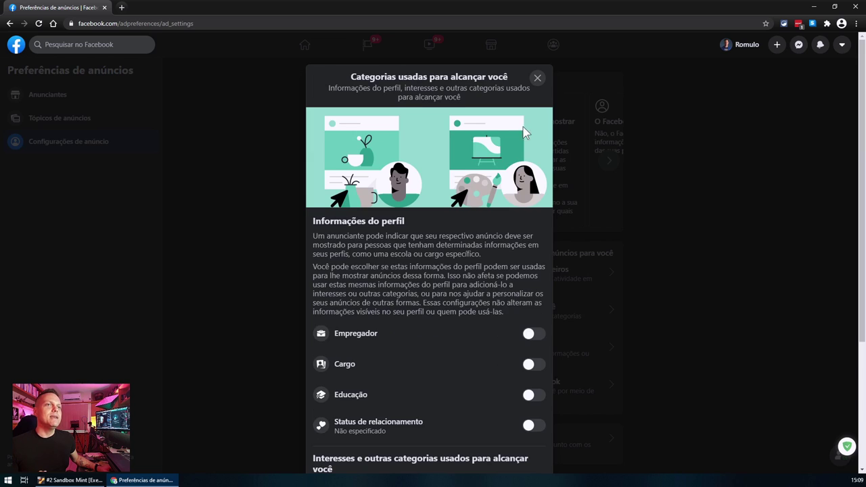
Scroll the full 'Publicidade baseada no público' advertiser list, including Atlassian, Adobe, Itaucard and HubSpot.
click(538, 77)
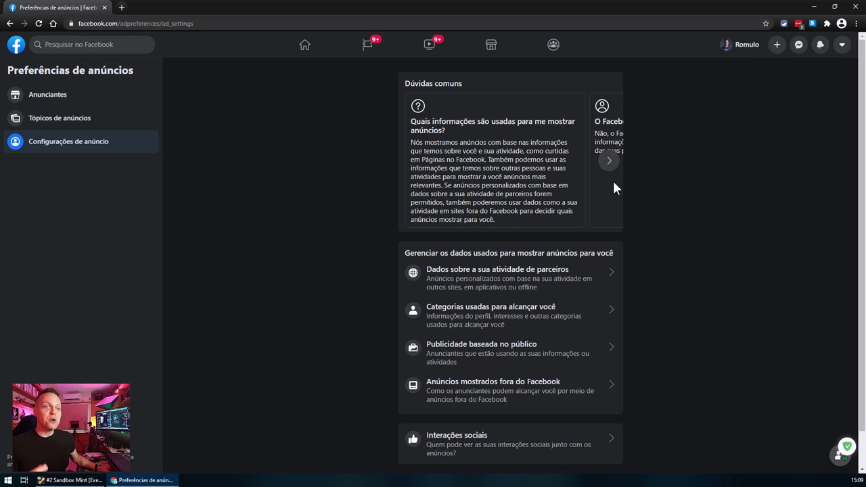
click(500, 362)
scroll(502, 294, down, 3)
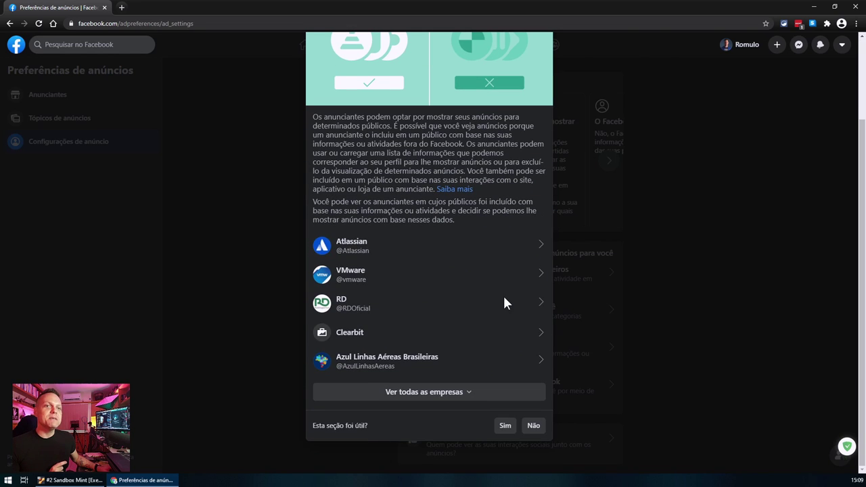
click(427, 394)
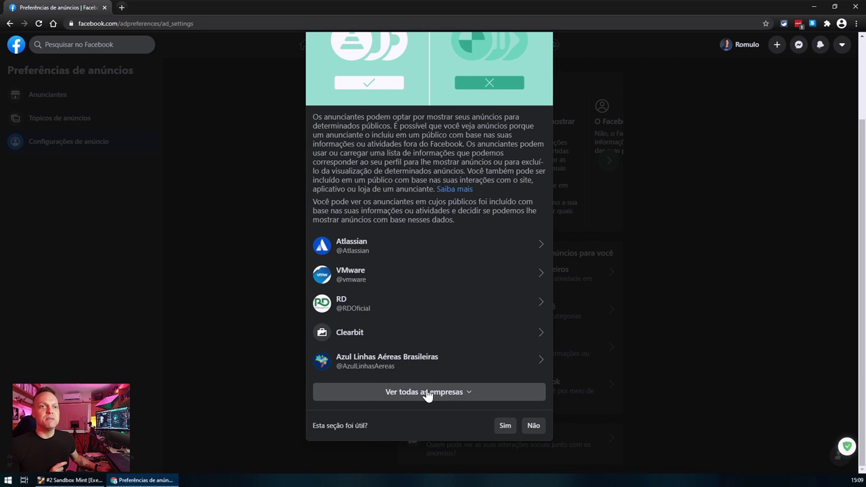
scroll(477, 336, down, 1)
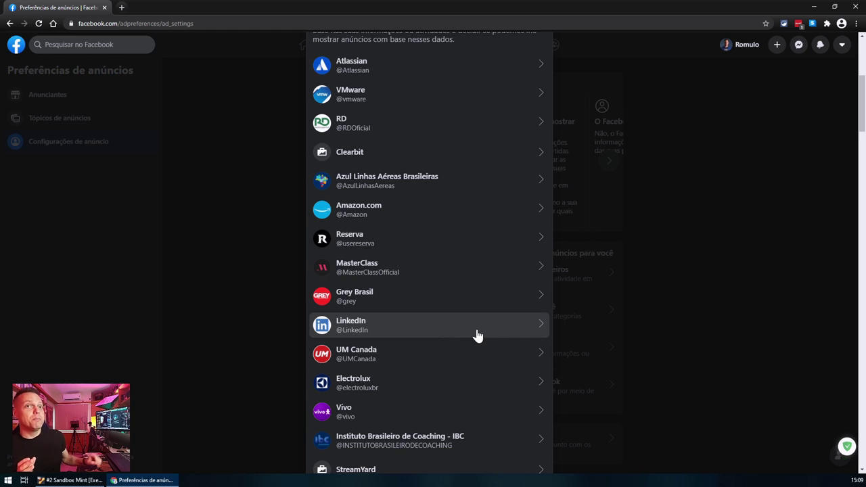
scroll(474, 331, down, 7)
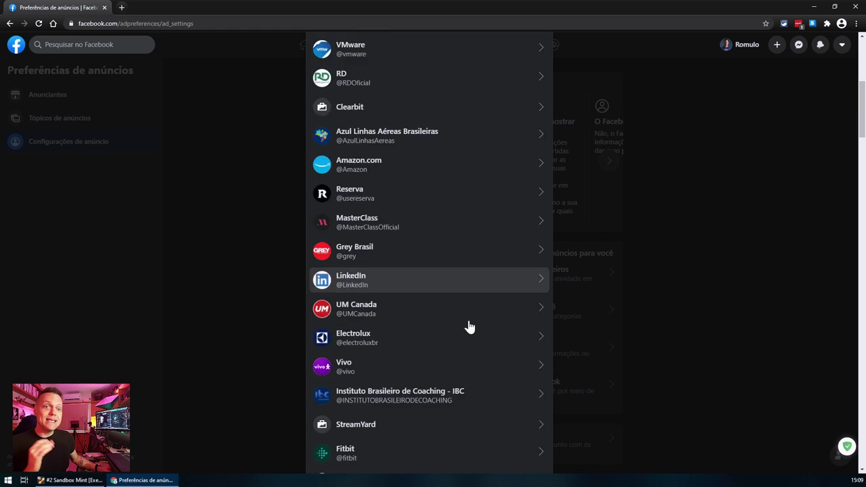
scroll(470, 327, down, 7)
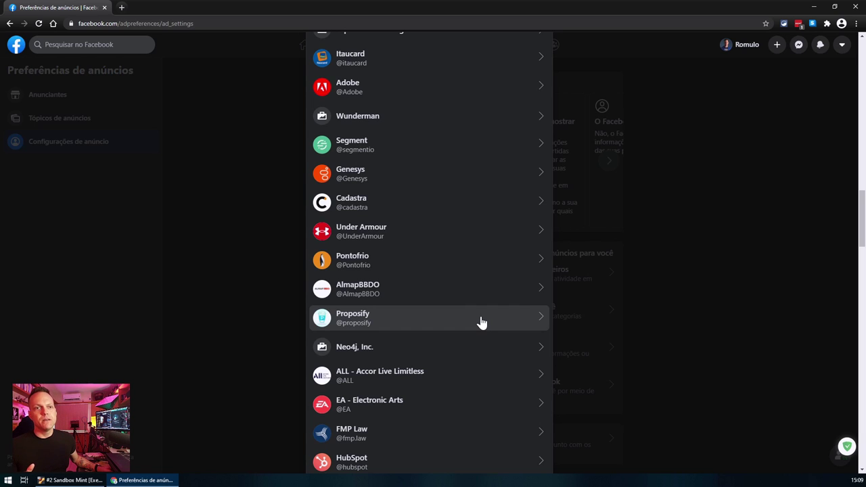
scroll(481, 323, up, 2)
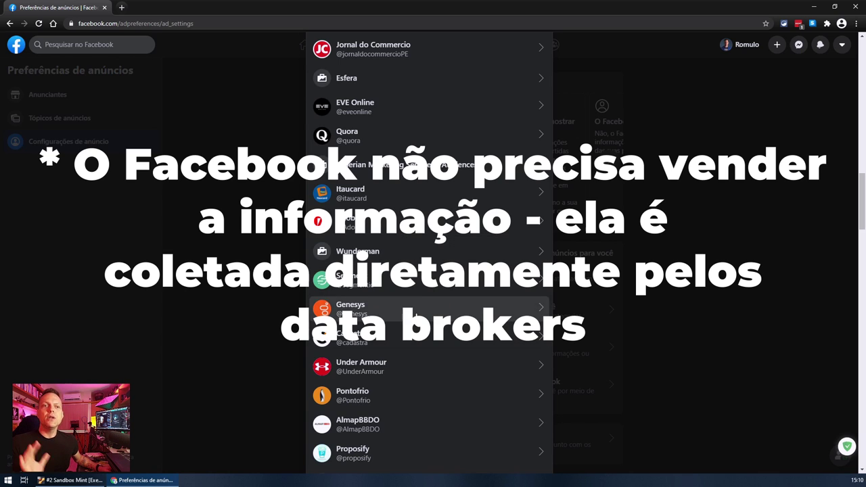
scroll(440, 308, down, 1)
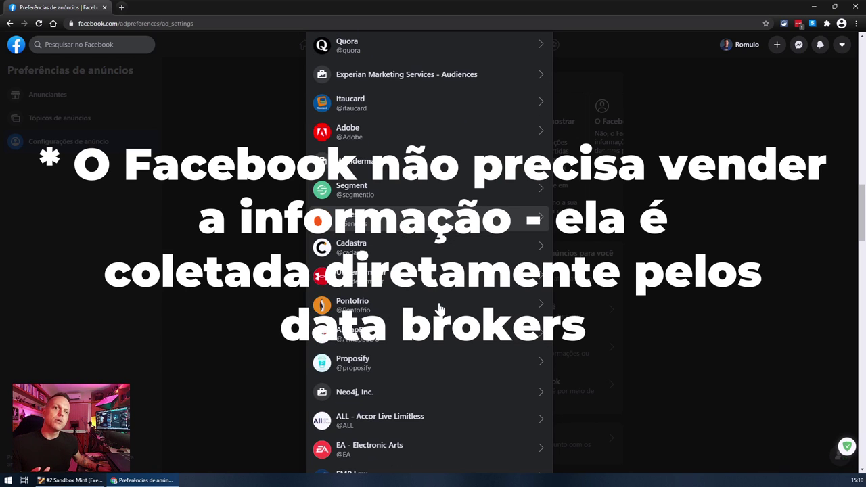
scroll(438, 310, down, 1)
scroll(438, 310, down, 2)
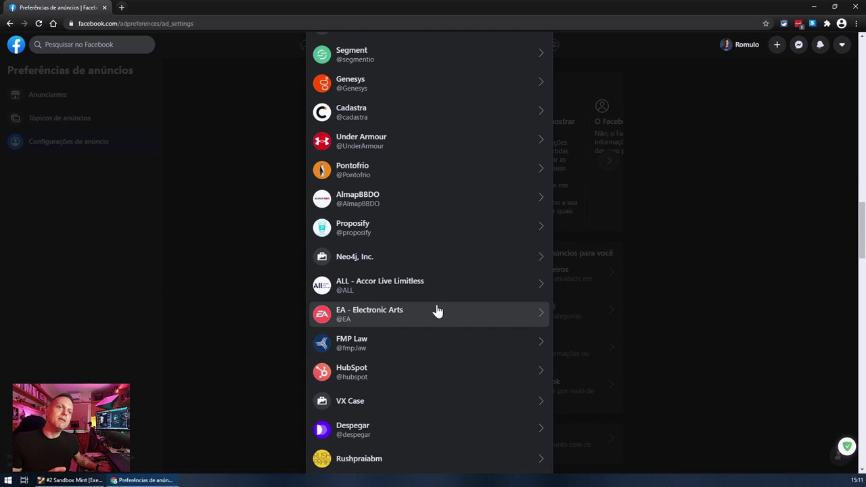
scroll(438, 310, down, 2)
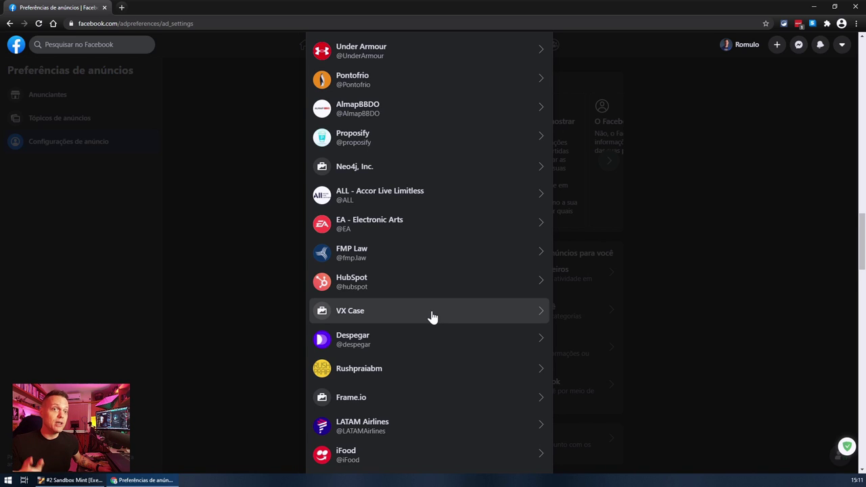
scroll(433, 317, down, 2)
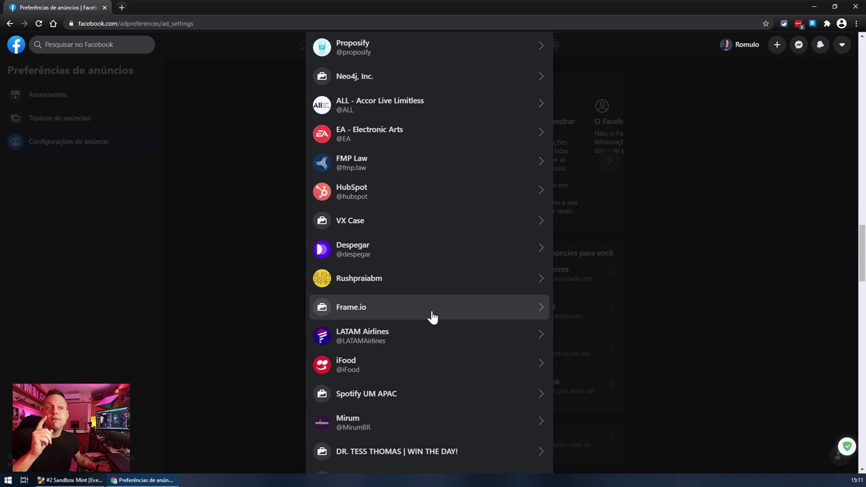
scroll(433, 318, down, 2)
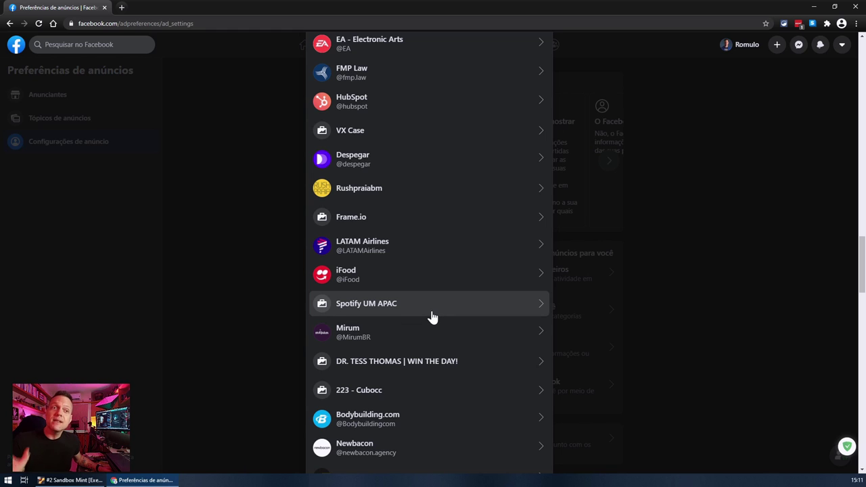
scroll(433, 317, down, 4)
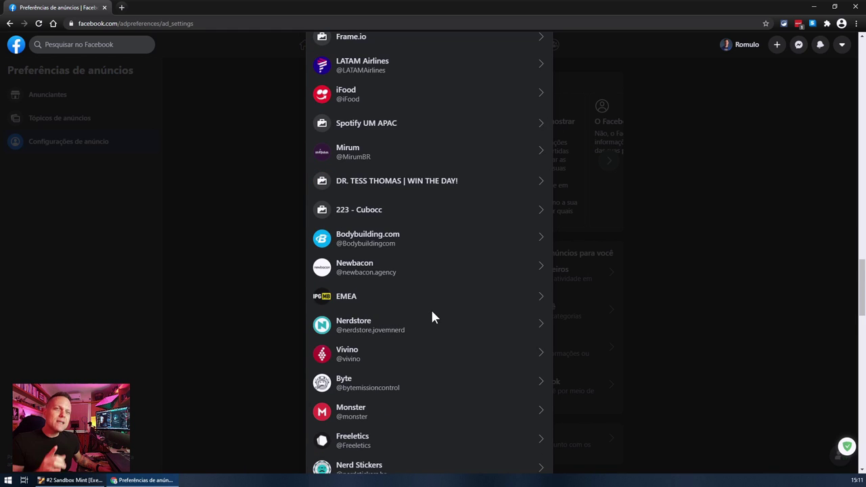
scroll(433, 318, down, 2)
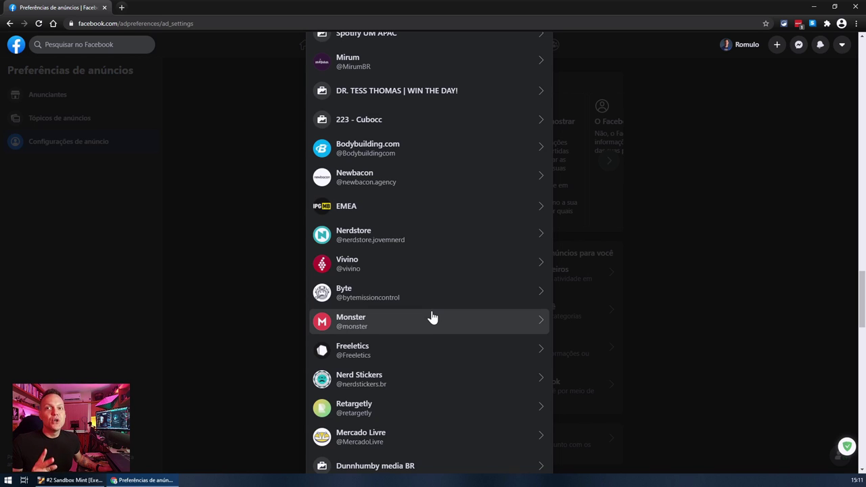
scroll(433, 317, down, 6)
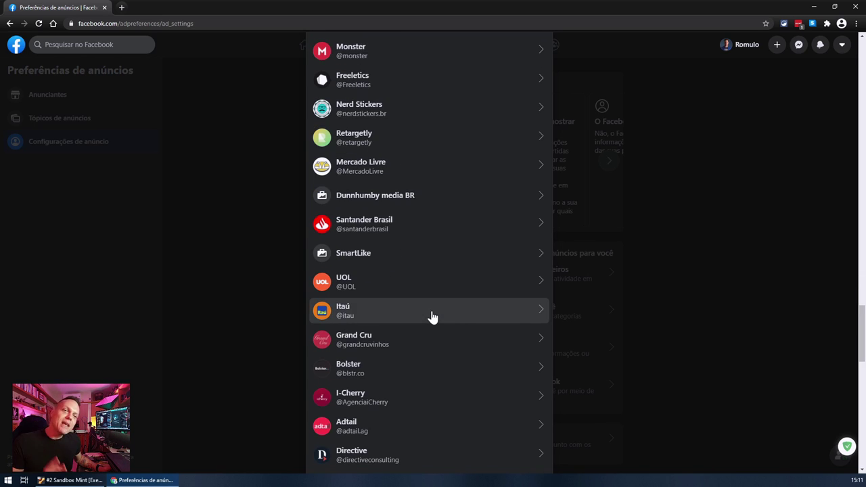
scroll(433, 317, down, 3)
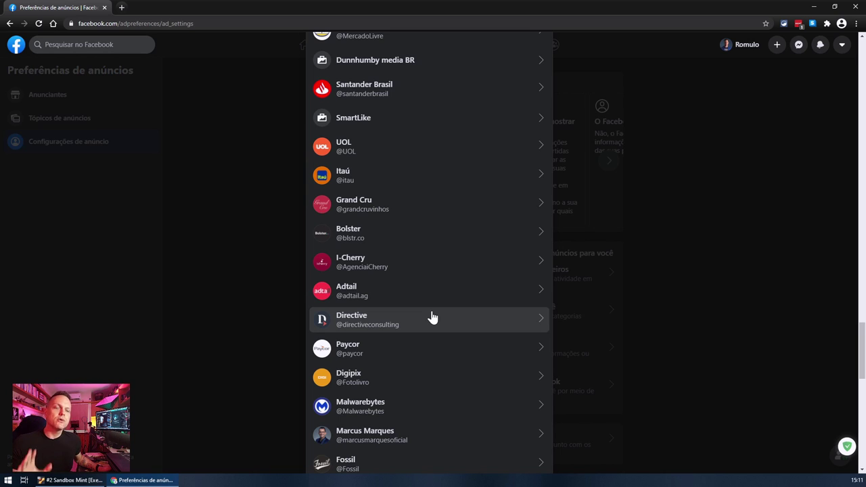
scroll(433, 318, down, 3)
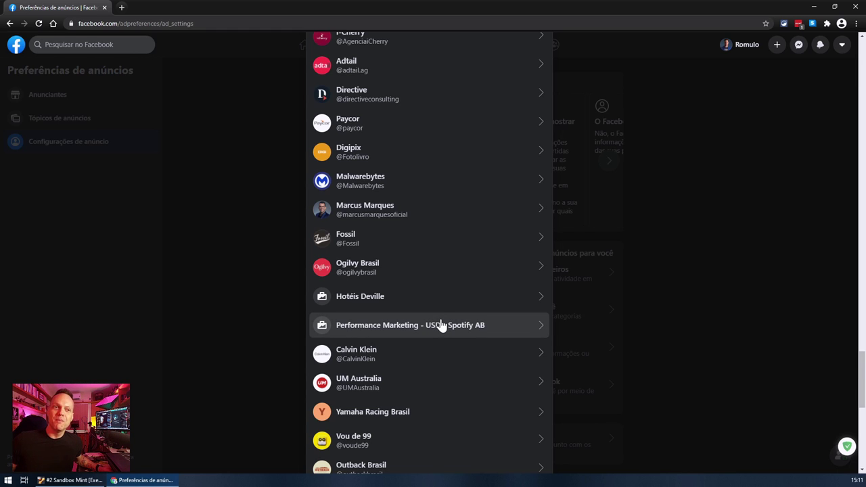
scroll(441, 323, down, 6)
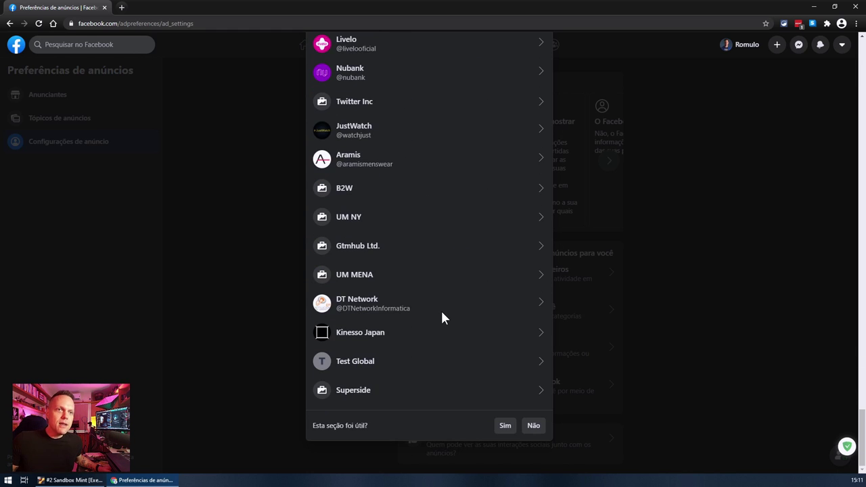
scroll(442, 318, up, 1)
scroll(442, 318, down, 1)
scroll(442, 317, down, 1)
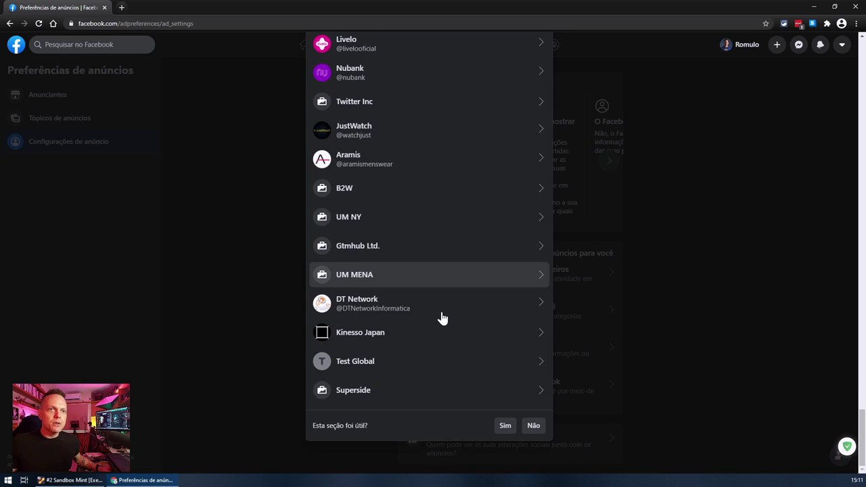
scroll(442, 318, up, 10)
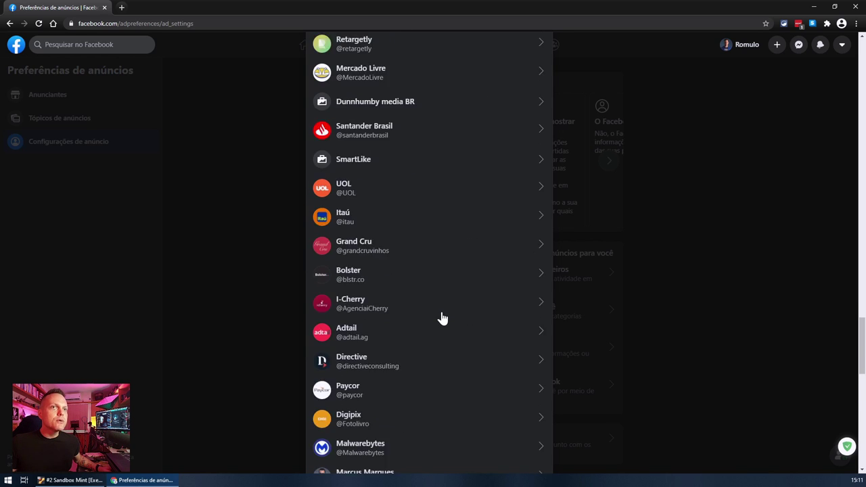
scroll(442, 318, up, 12)
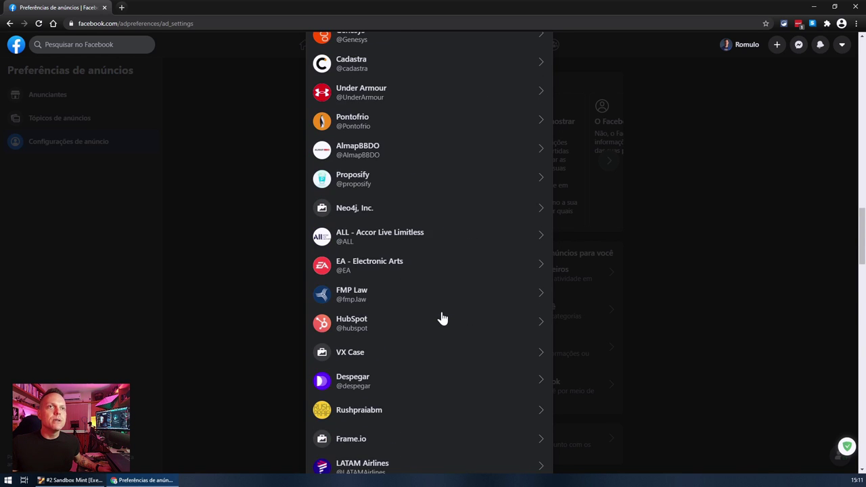
scroll(442, 318, up, 3)
scroll(442, 319, up, 3)
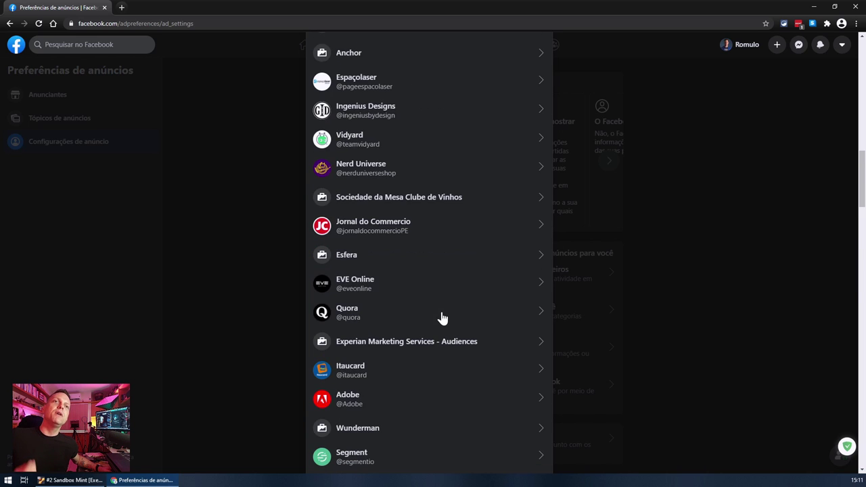
scroll(442, 318, up, 6)
scroll(442, 318, up, 4)
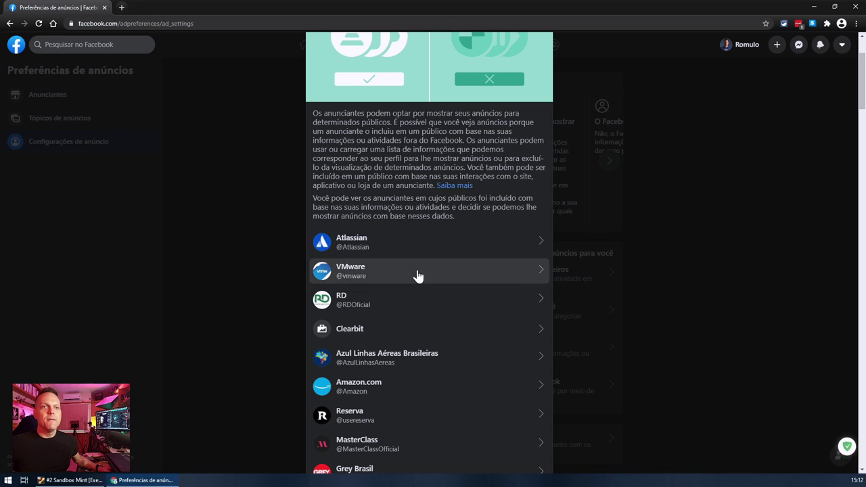
Open advertiser RD's details and its 'Uso de lista' dialog for uploaded lists.
click(387, 308)
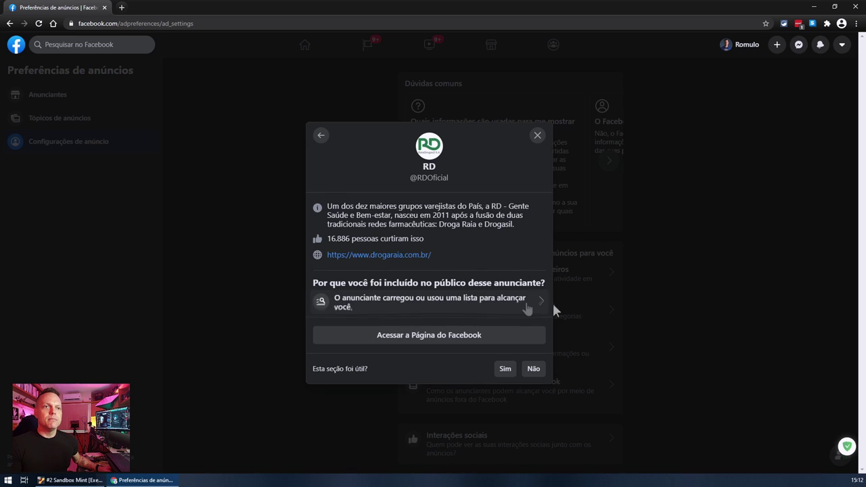
click(507, 306)
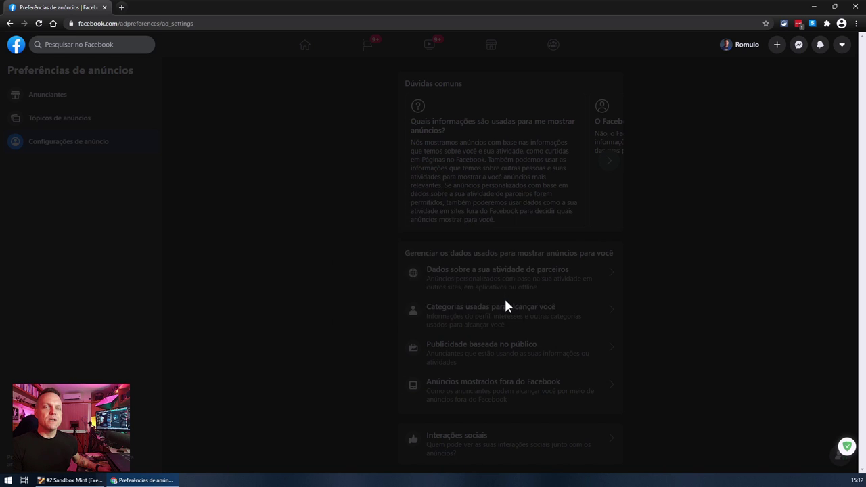
scroll(497, 299, down, 1)
click(425, 285)
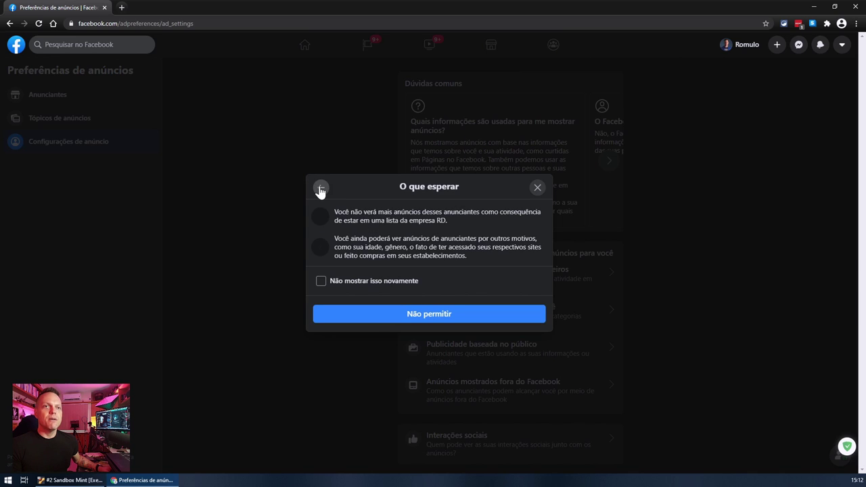
click(321, 190)
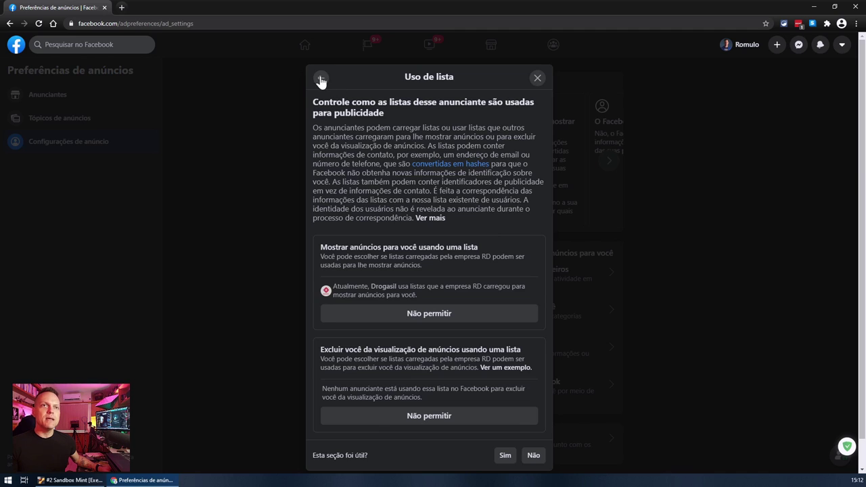
click(321, 78)
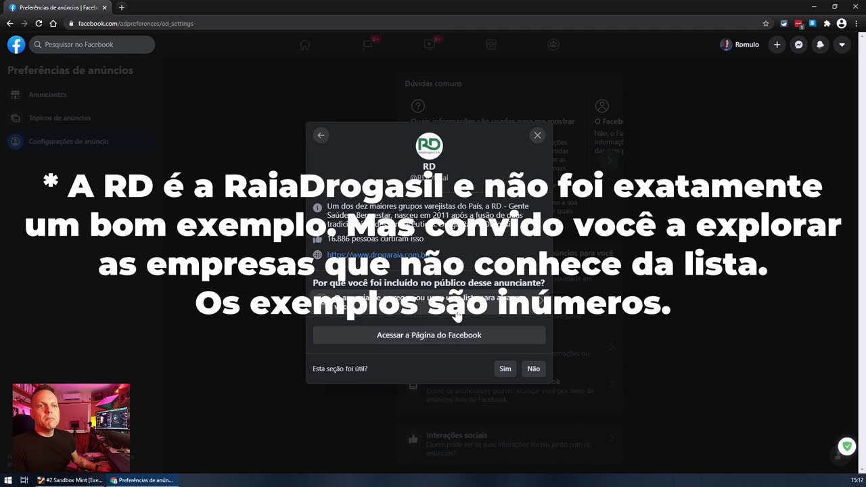
click(415, 305)
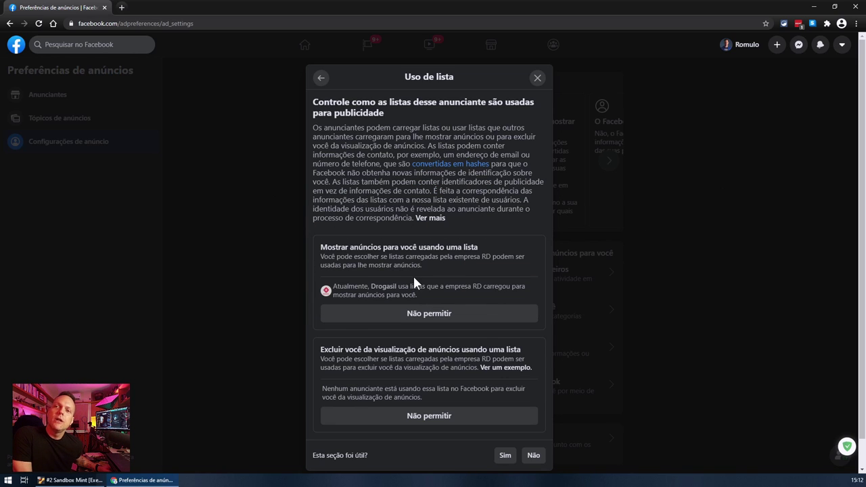
Set RD's list use to 'Não permitir' with 'Não mostrar isso novamente' ticked, then close the dialog.
click(408, 315)
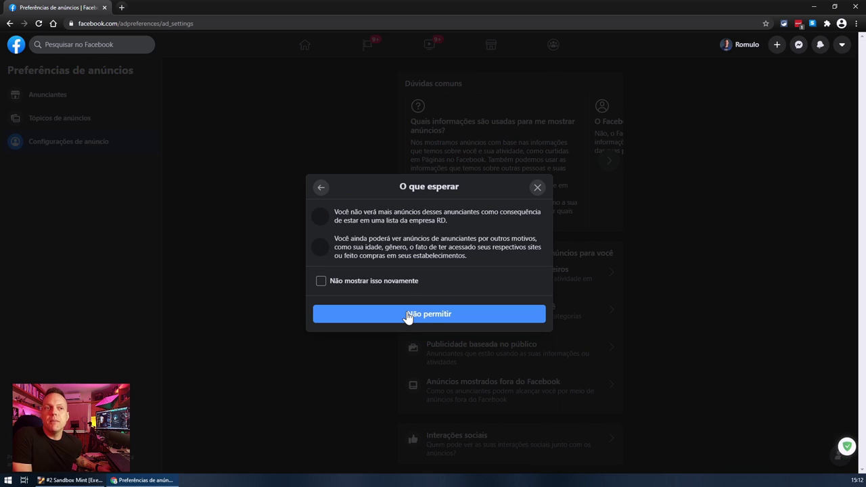
click(368, 280)
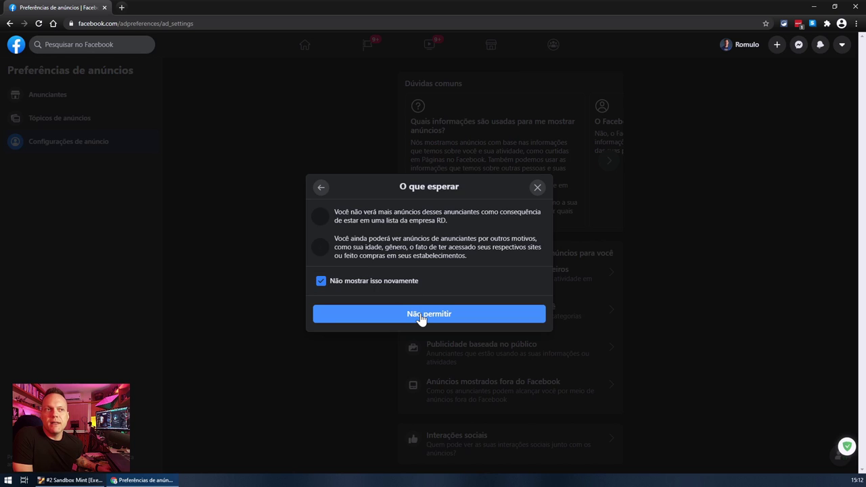
click(421, 315)
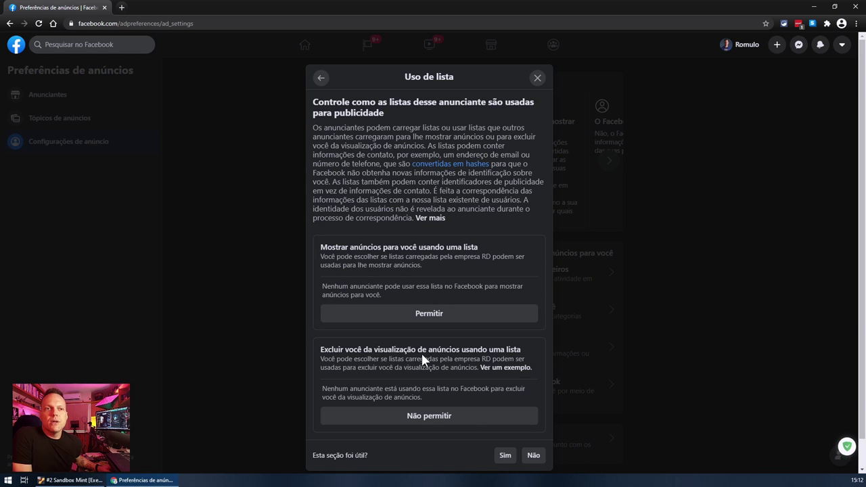
click(412, 316)
click(429, 319)
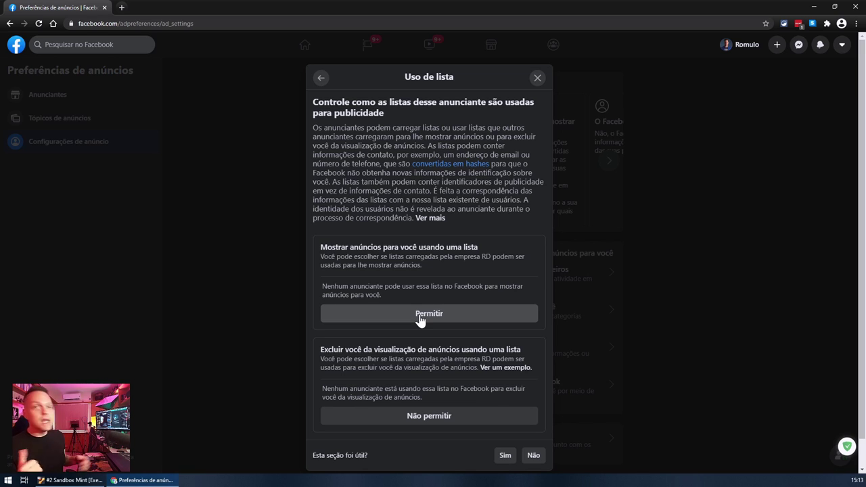
click(541, 79)
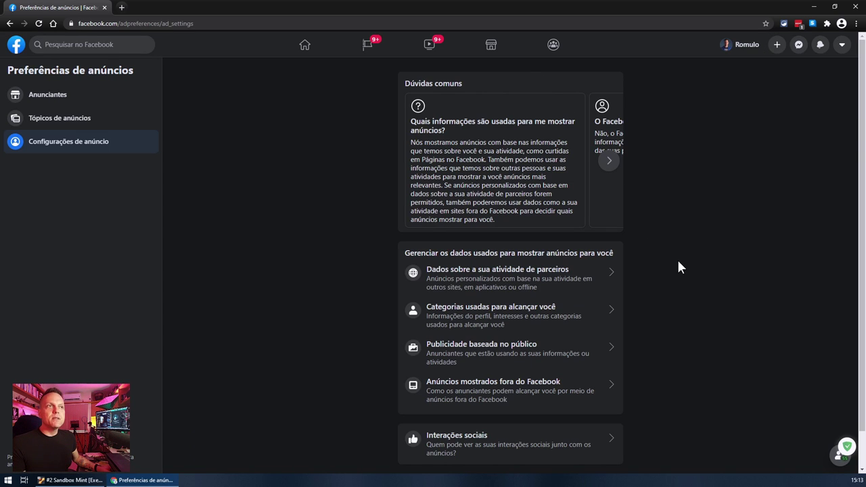